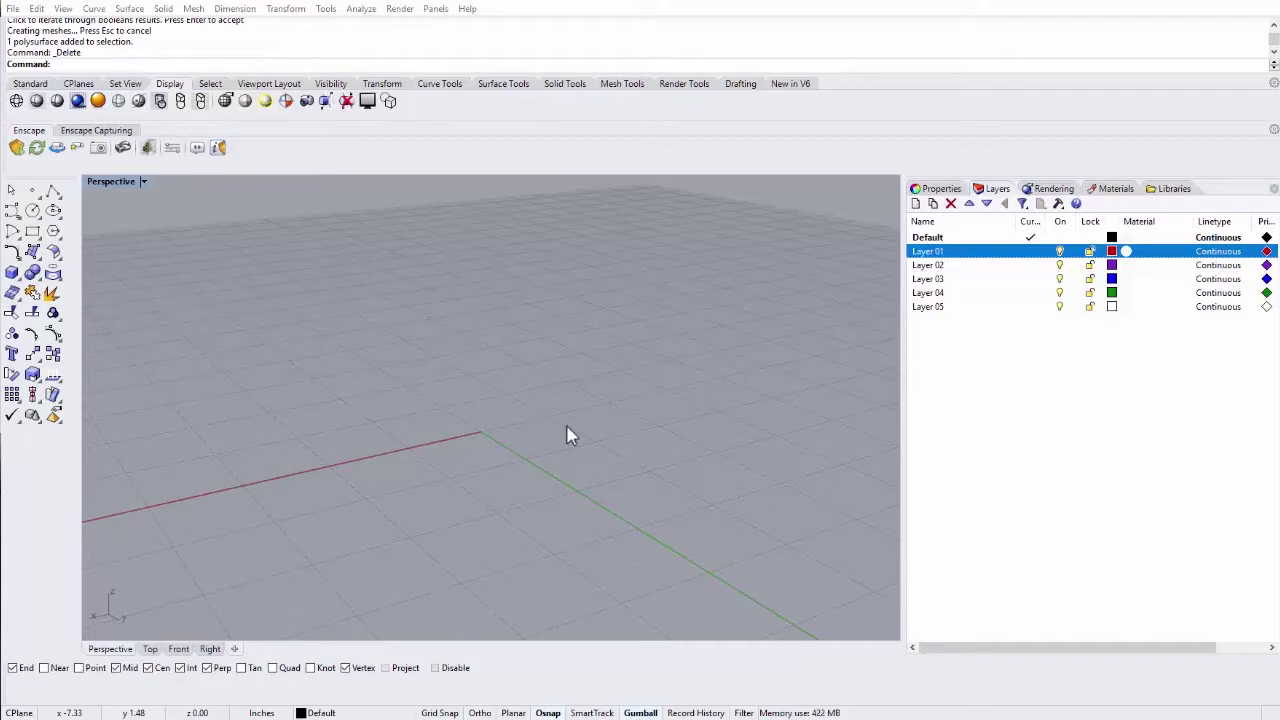
# Draw the first two corner-to-corner boxes with height on the Perspective grid.
pyautogui.click(434, 400)
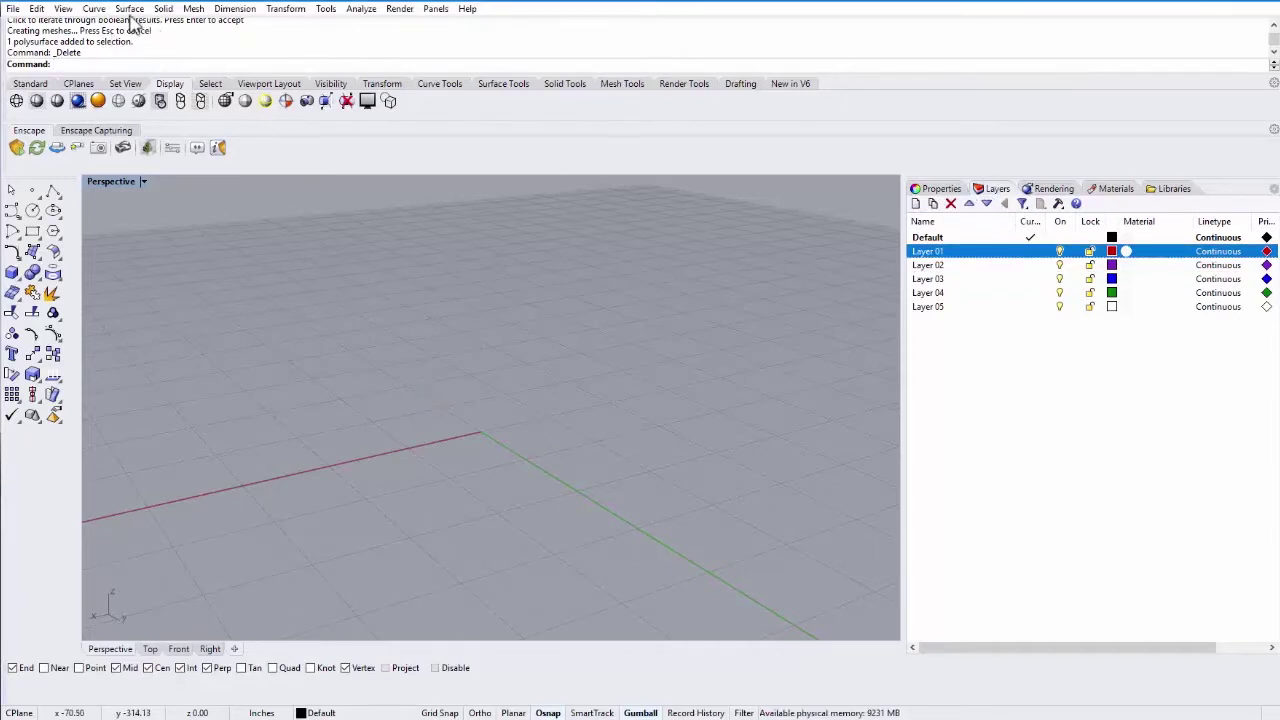
pyautogui.click(163, 9)
pyautogui.click(180, 25)
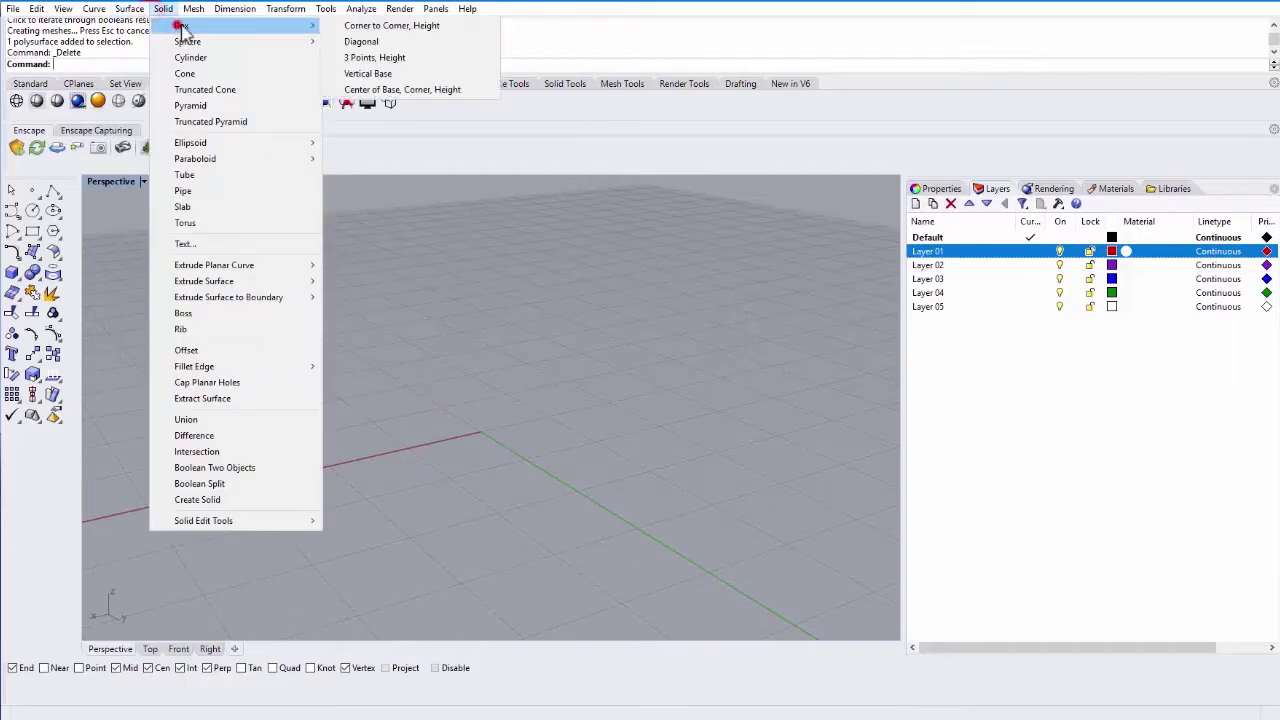
pyautogui.click(349, 26)
pyautogui.click(374, 329)
pyautogui.click(321, 403)
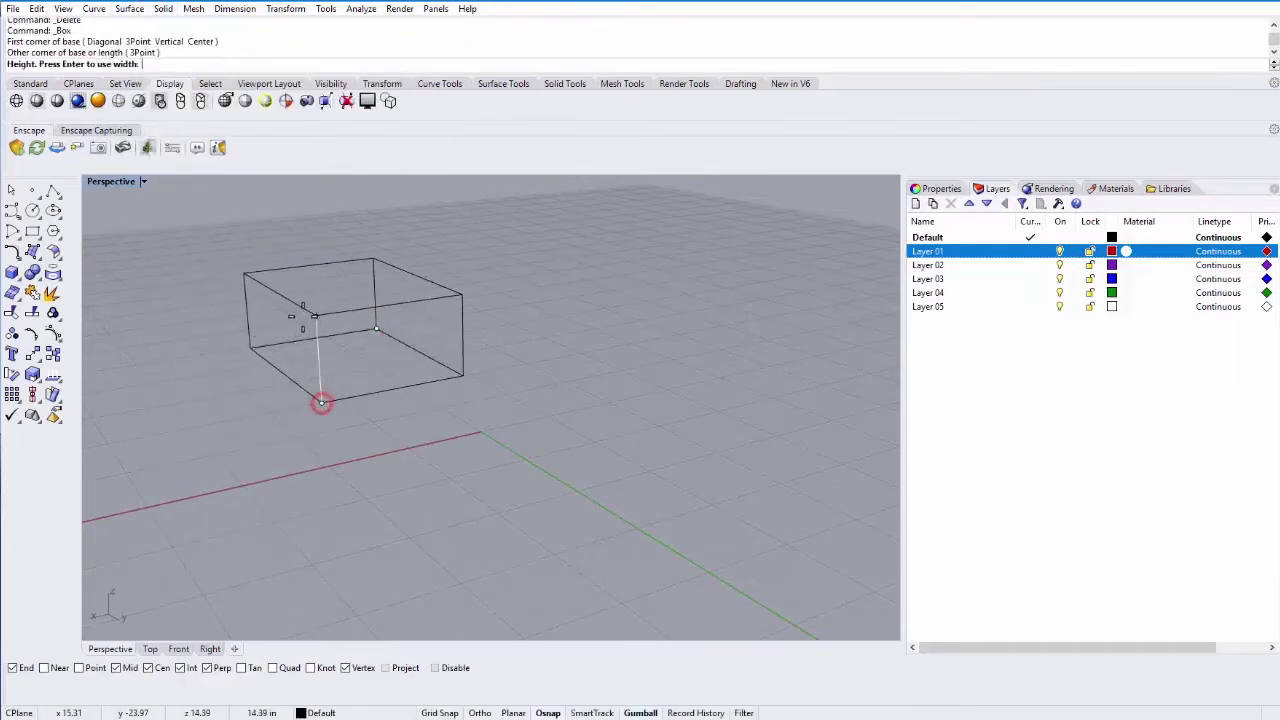
pyautogui.click(315, 318)
pyautogui.press('Return')
pyautogui.click(509, 346)
pyautogui.click(488, 453)
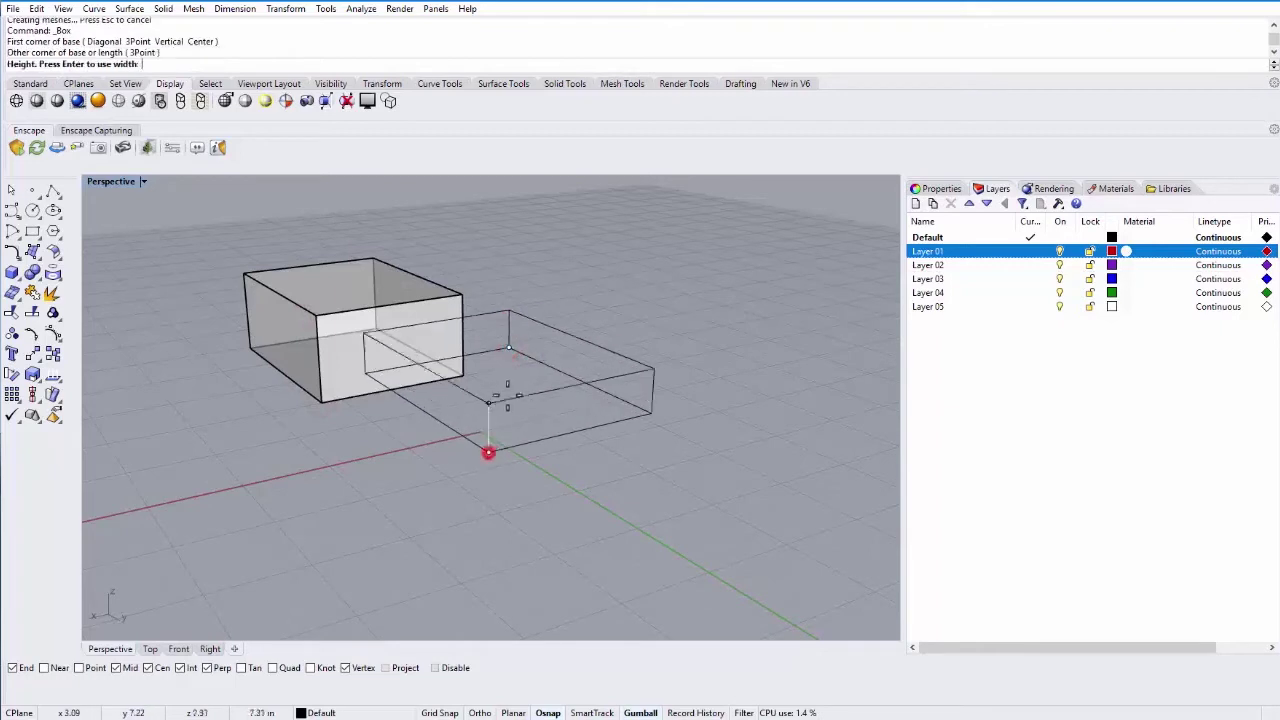
pyautogui.click(505, 398)
# Repeat the box command to add a third and a fourth box of different sizes.
pyautogui.press('Return')
pyautogui.click(575, 432)
pyautogui.click(564, 577)
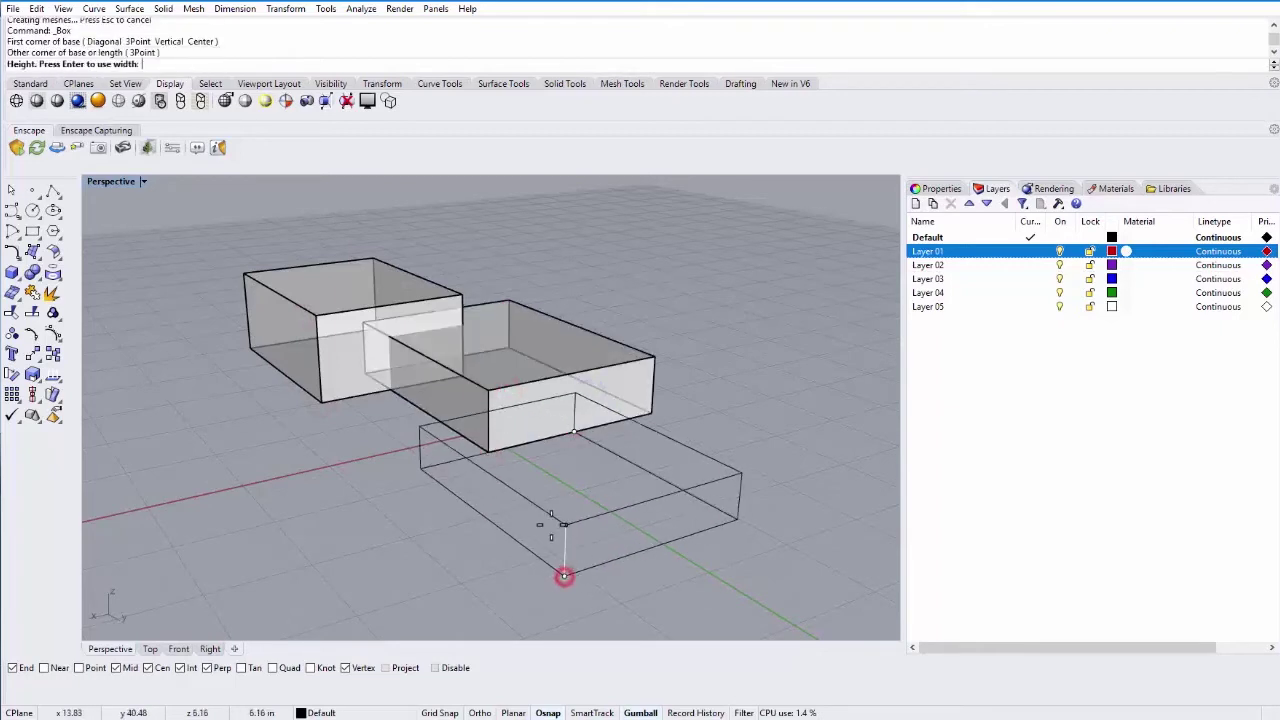
pyautogui.click(551, 523)
pyautogui.rightClick(666, 297)
pyautogui.click(683, 277)
pyautogui.click(664, 383)
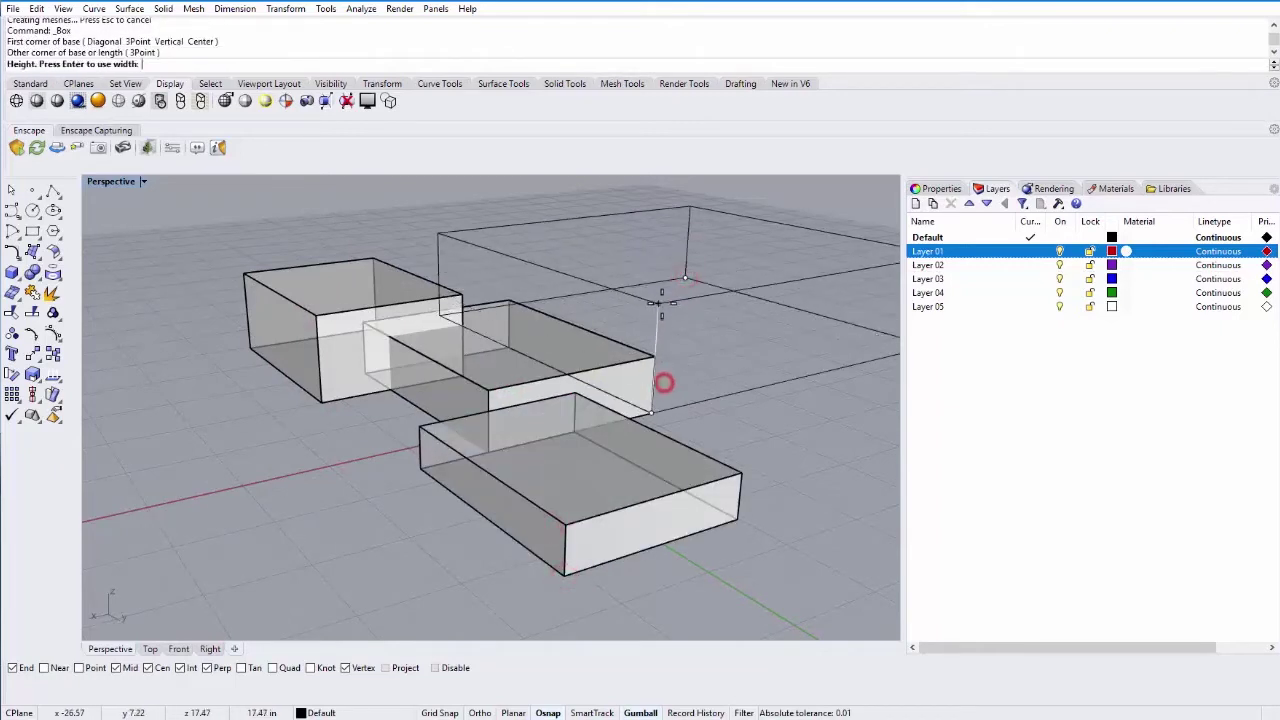
pyautogui.click(661, 303)
pyautogui.scroll(2, 543, 391)
pyautogui.scroll(-3, 469, 367)
pyautogui.scroll(5, 630, 293)
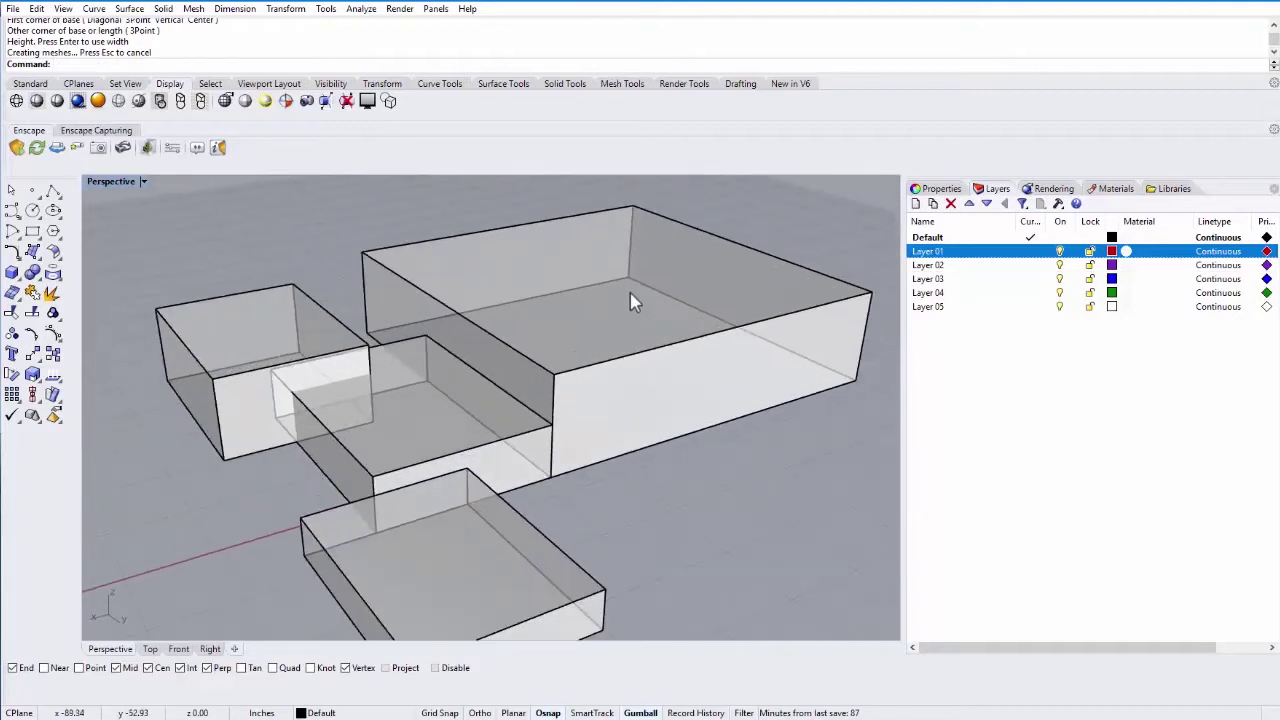
pyautogui.scroll(-2, 606, 349)
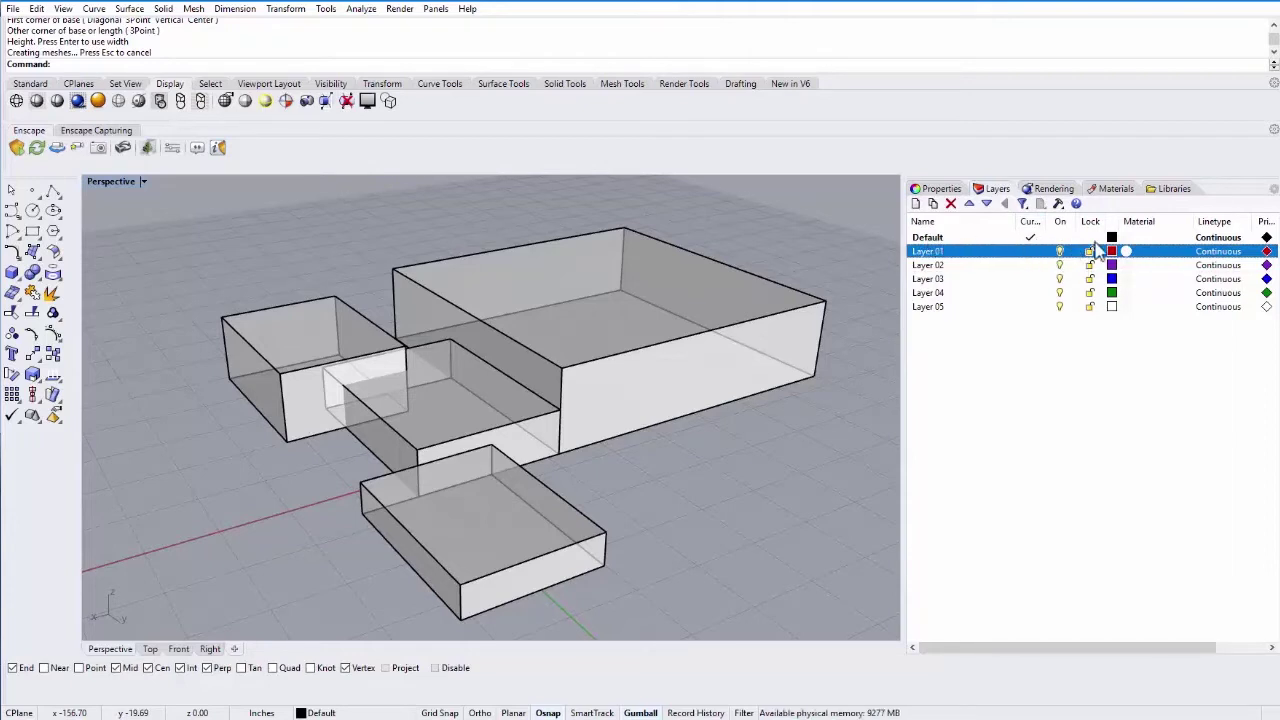
# Make Layer 03 the current layer.
pyautogui.click(1029, 251)
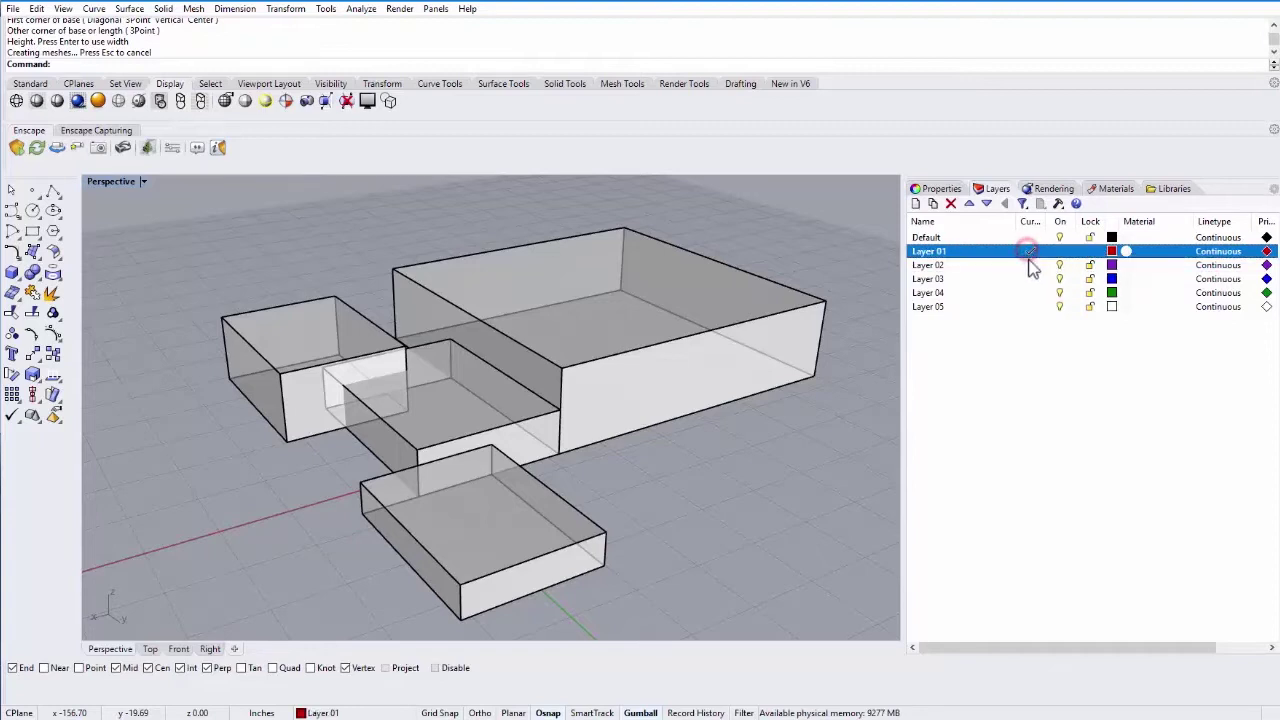
pyautogui.click(1030, 265)
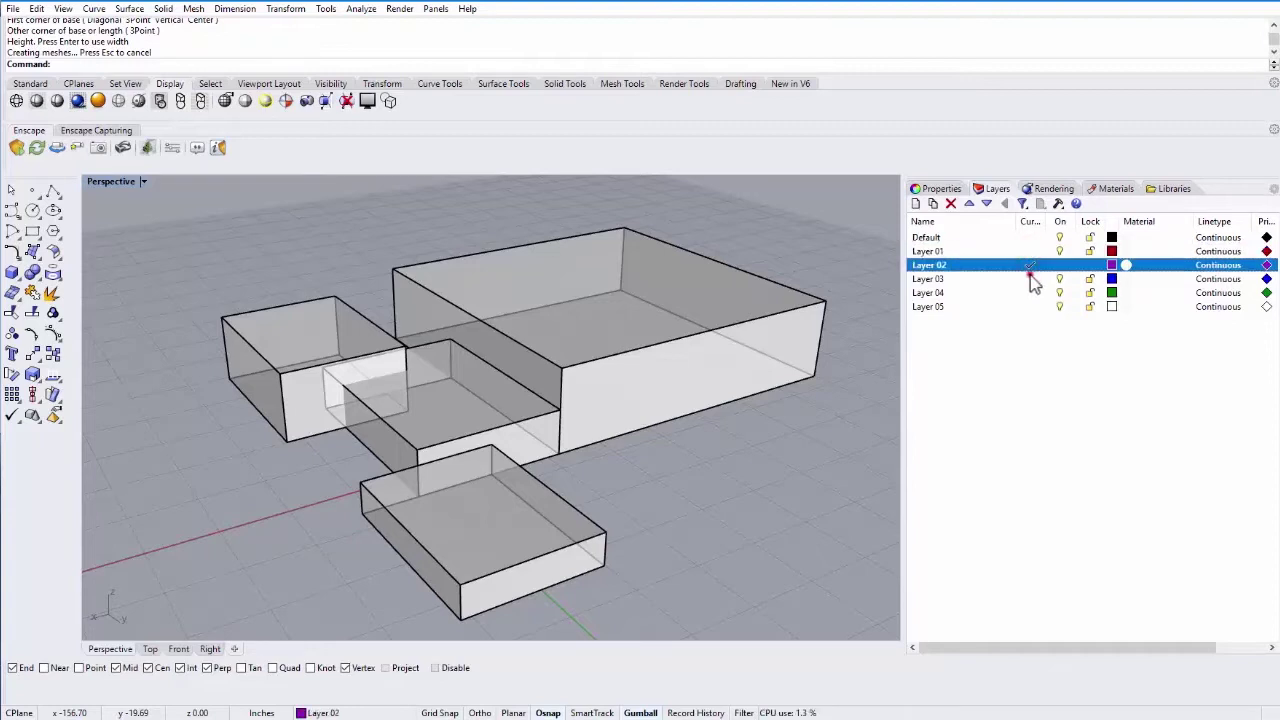
pyautogui.click(1030, 278)
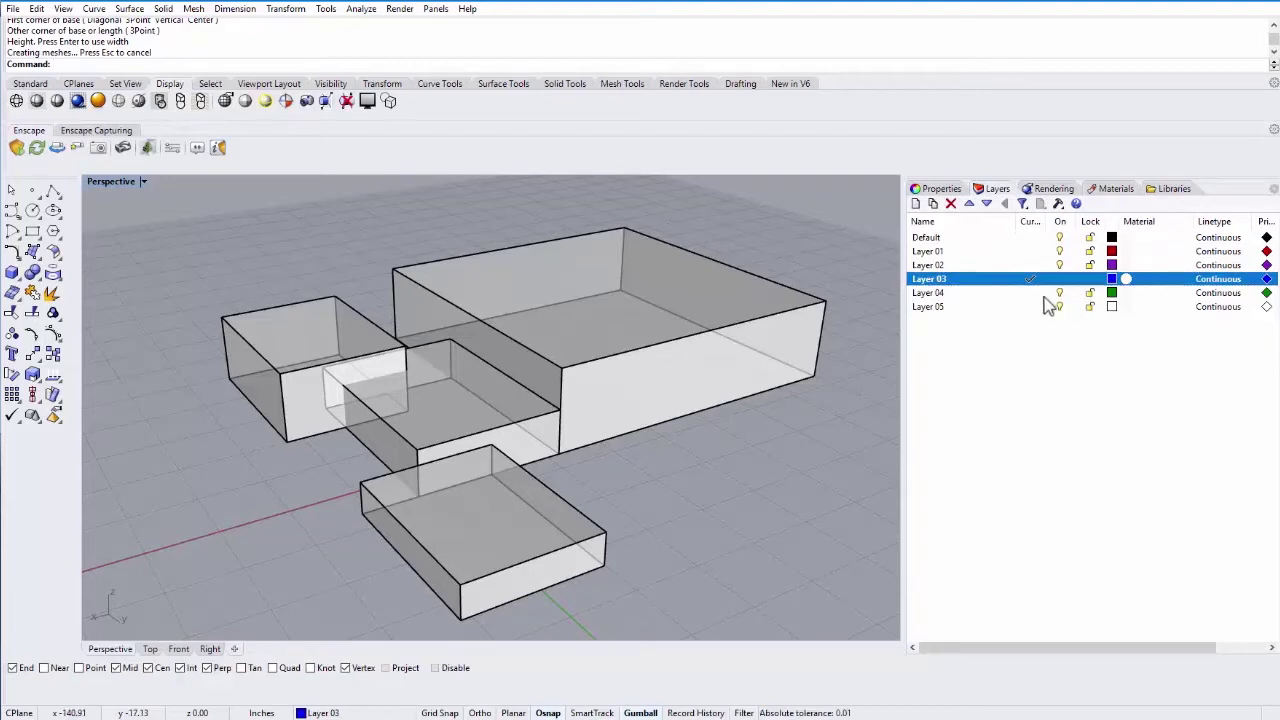
# Draw a blue box on Layer 03 overlapping the large box's right end.
pyautogui.click(163, 9)
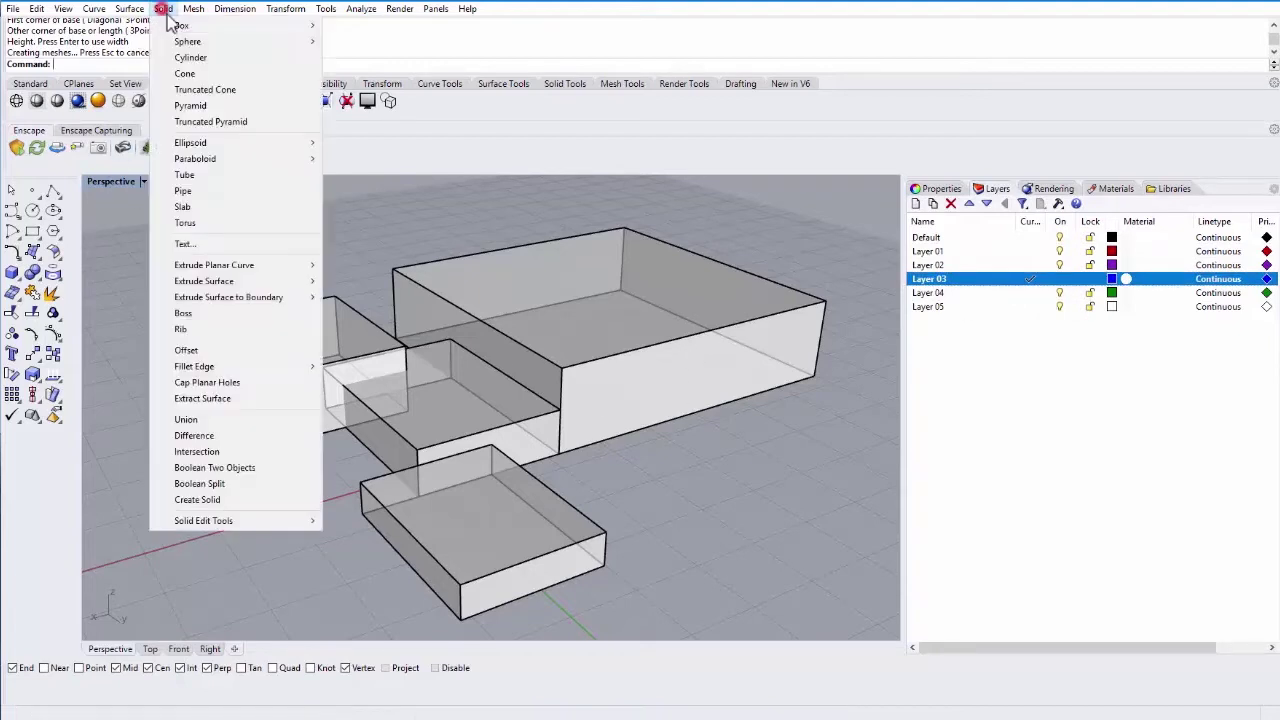
pyautogui.click(328, 22)
pyautogui.click(757, 406)
pyautogui.click(731, 483)
pyautogui.click(695, 345)
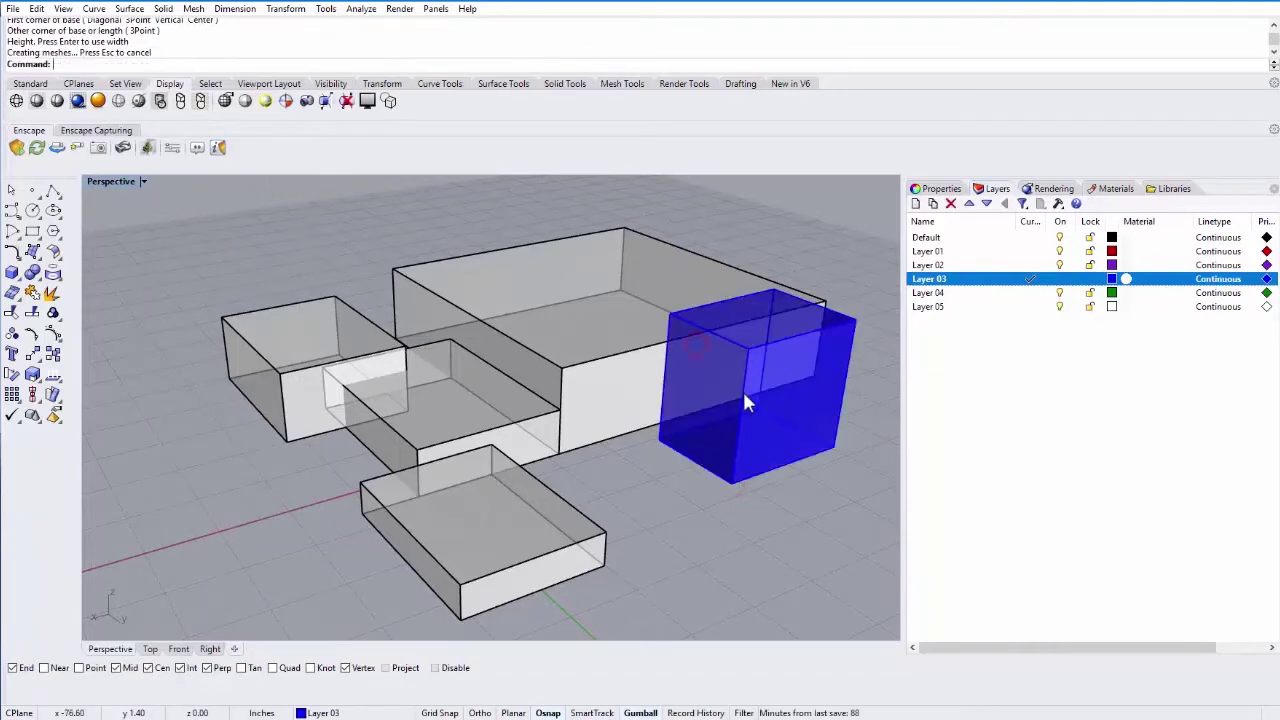
# Change Layer 03's colour from blue to yellow-green (RGB 182,194,47).
pyautogui.click(1112, 279)
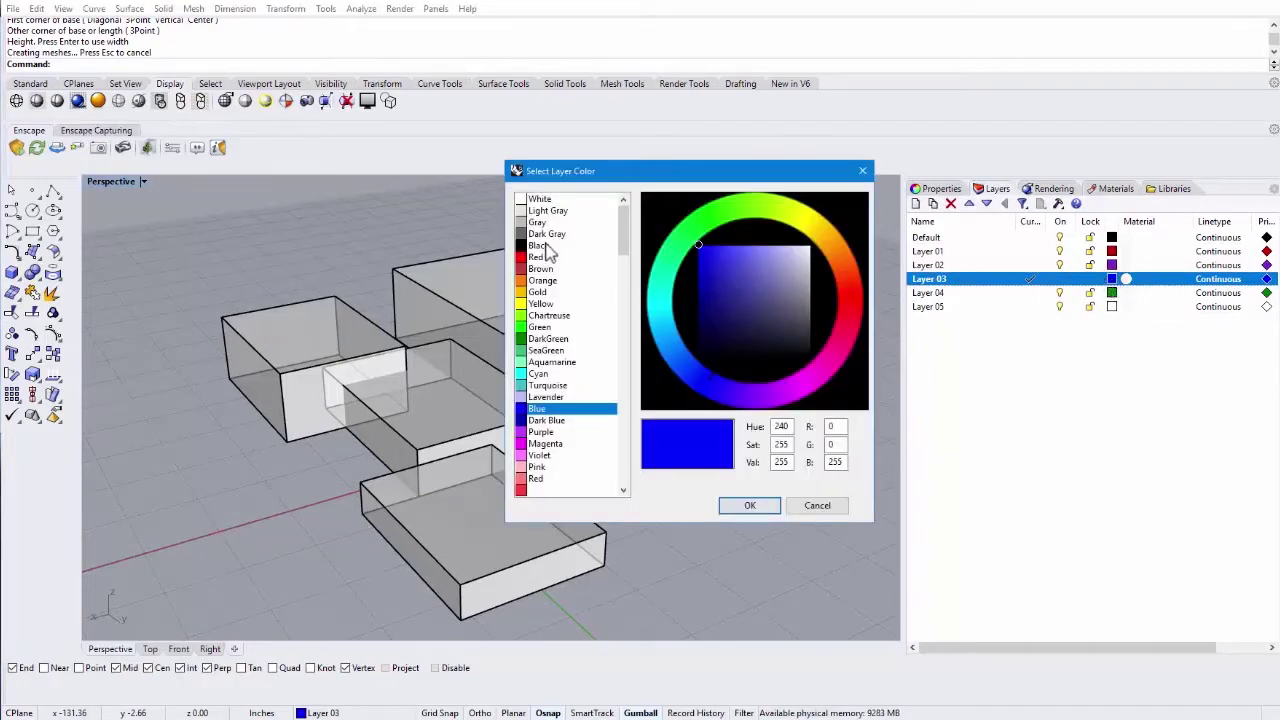
pyautogui.moveTo(724, 262); pyautogui.dragTo(726, 296)
pyautogui.moveTo(774, 217); pyautogui.dragTo(792, 221)
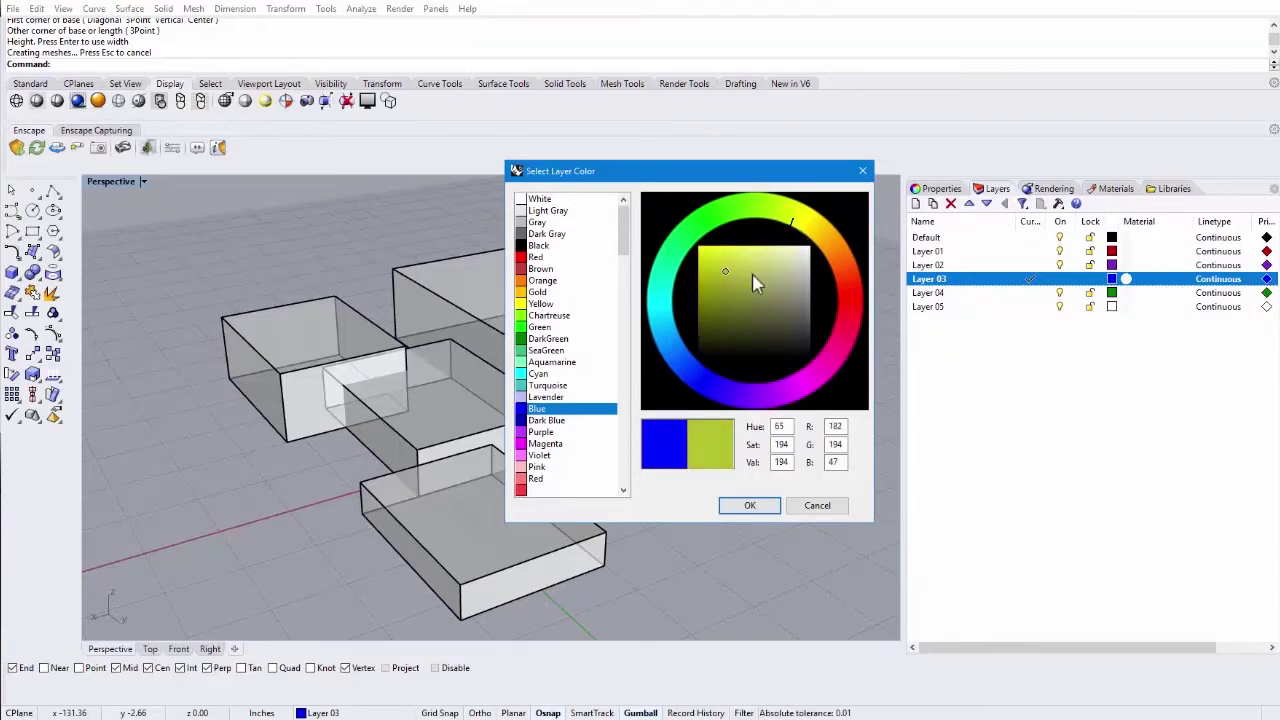
pyautogui.click(740, 506)
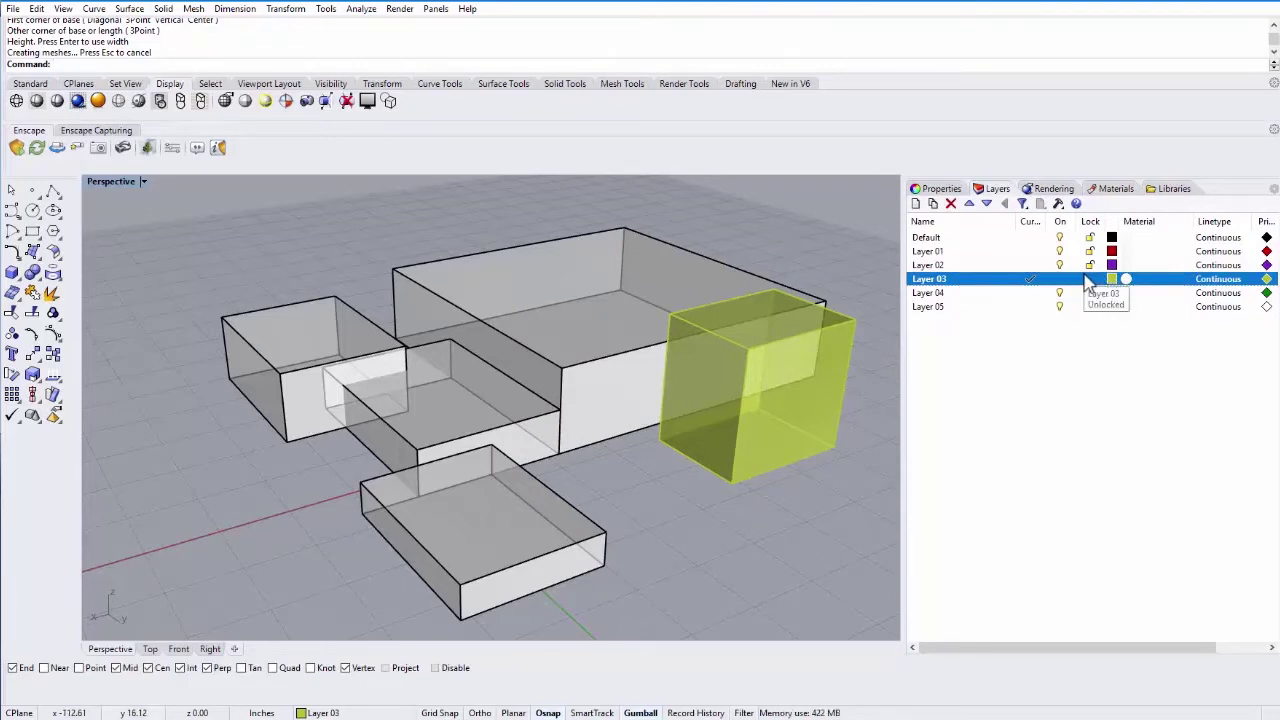
# Rename Layer 03 to 'Green Boxes'.
pyautogui.click(928, 280)
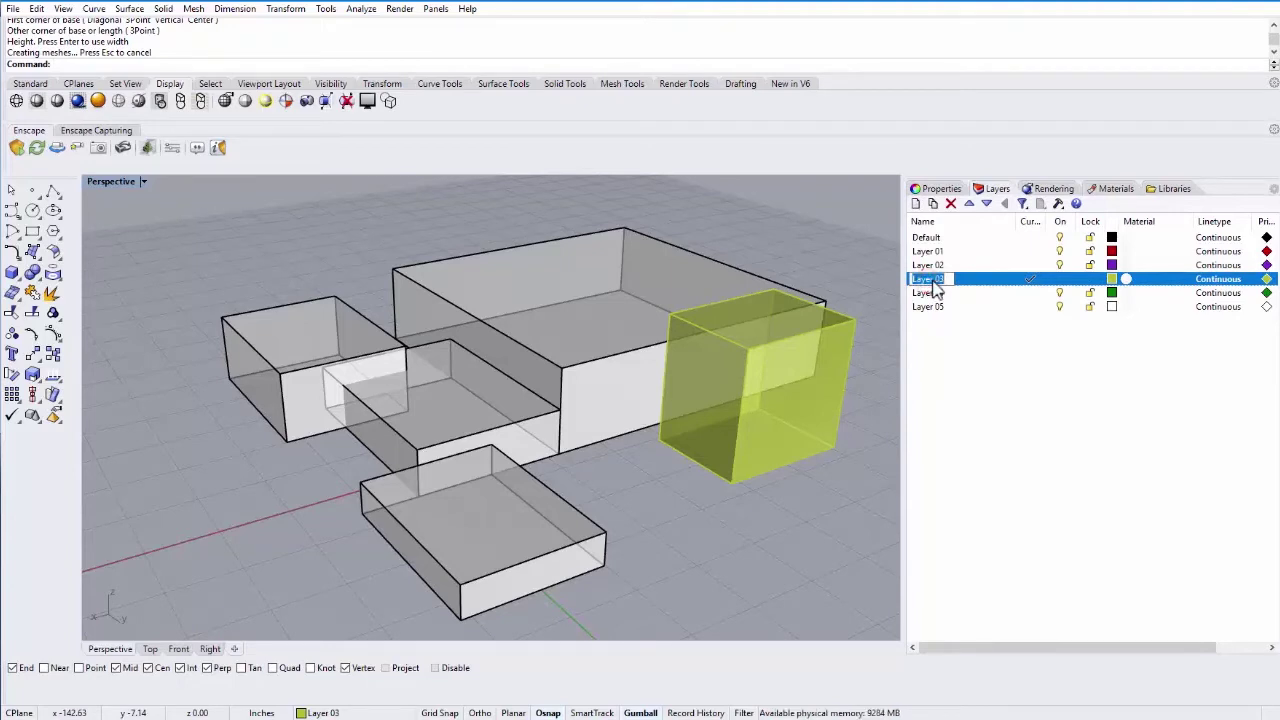
pyautogui.write('Gre')
pyautogui.press('Return')
# Move the yellow-green cube and the large box onto the Green Boxes layer.
pyautogui.click(668, 318)
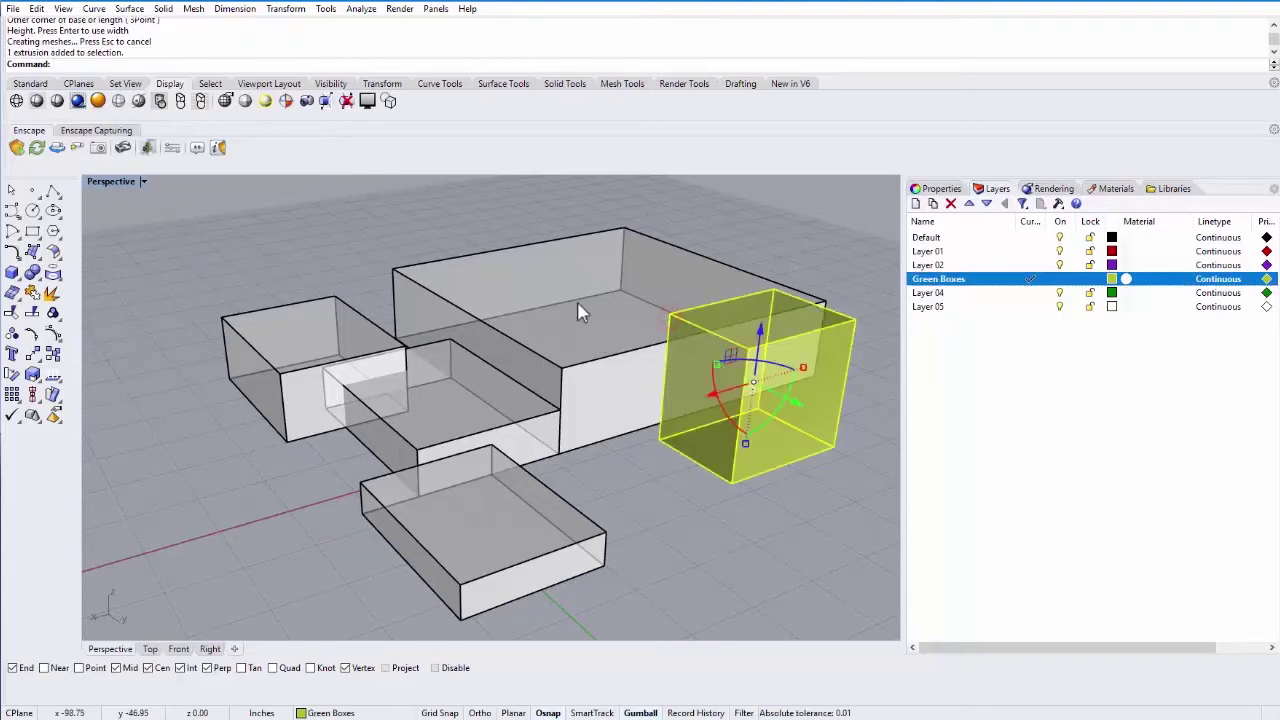
pyautogui.keyDown('shift'); pyautogui.click(665, 307); pyautogui.keyUp('shift')
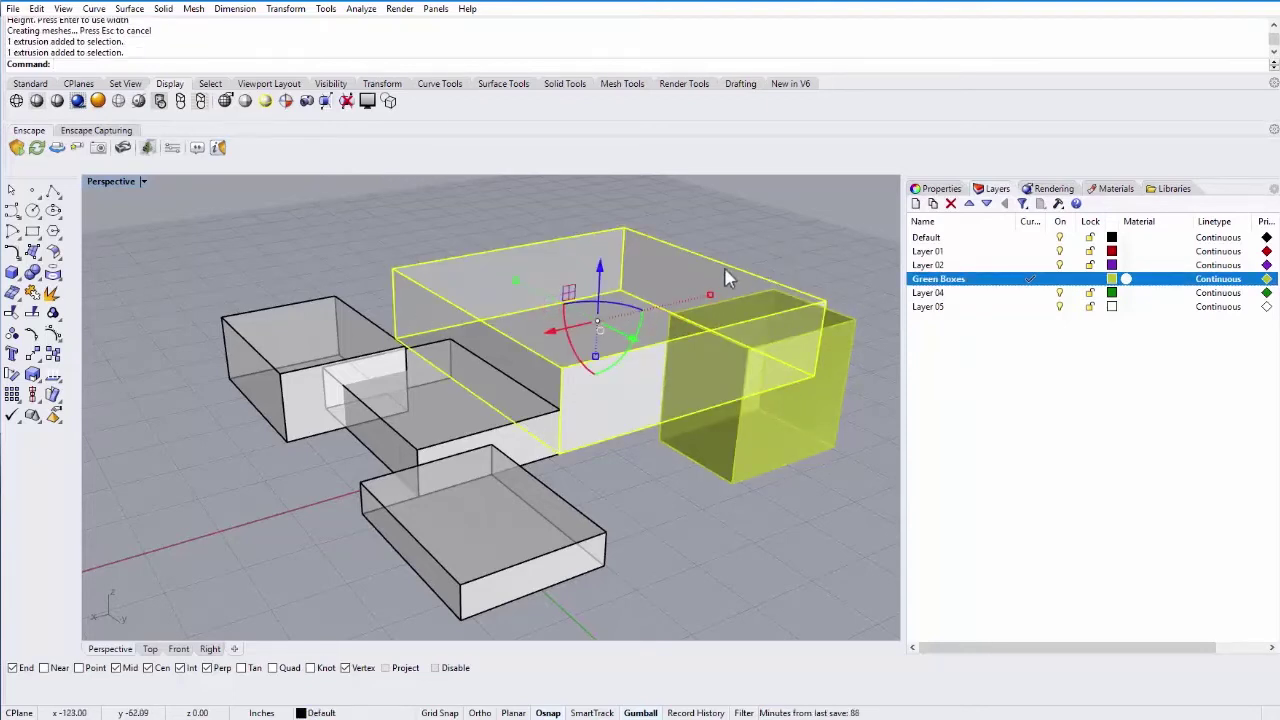
pyautogui.rightClick(950, 287)
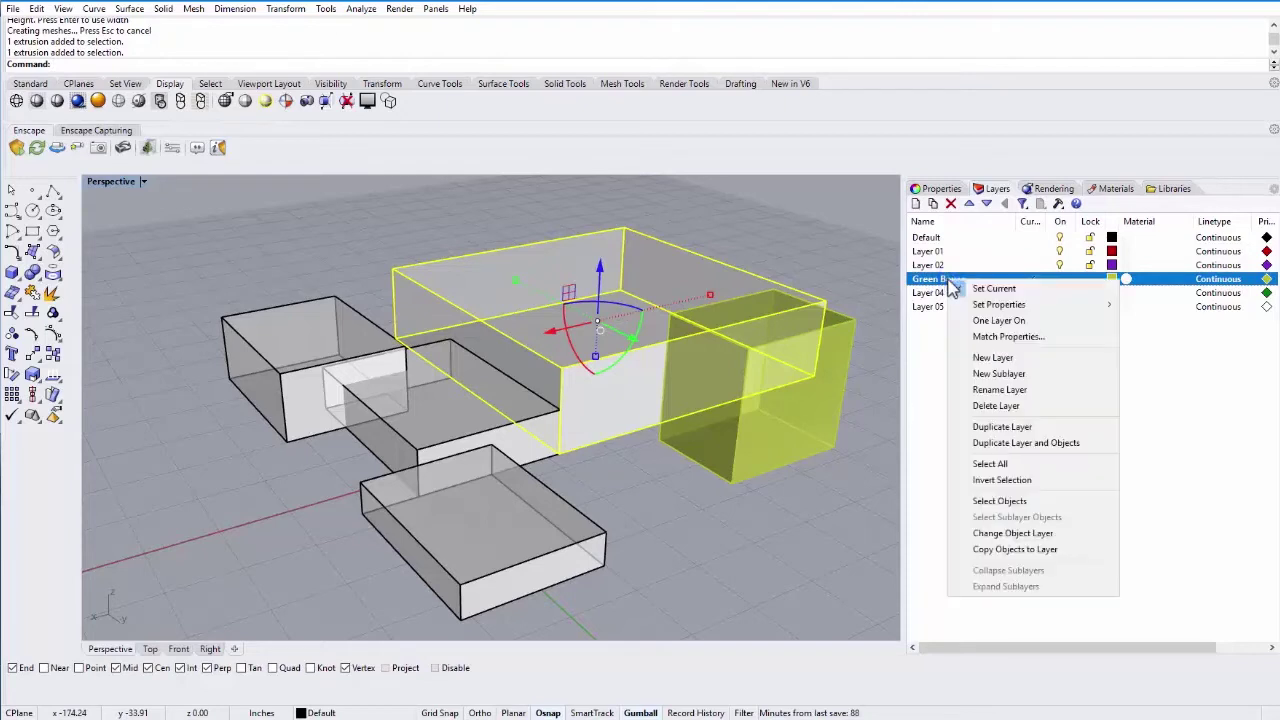
pyautogui.click(1005, 537)
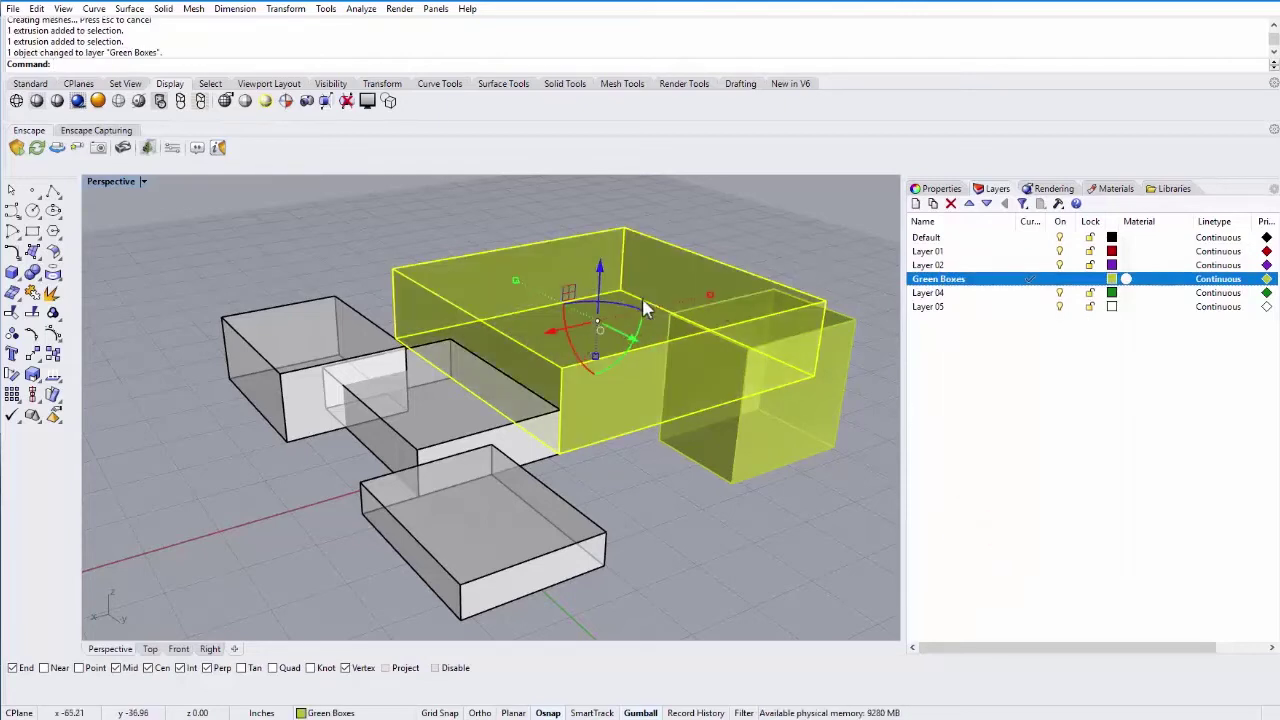
pyautogui.click(763, 223)
# Adjust the selection between the middle and bottom grey boxes, ending with the middle box selected.
pyautogui.click(424, 436)
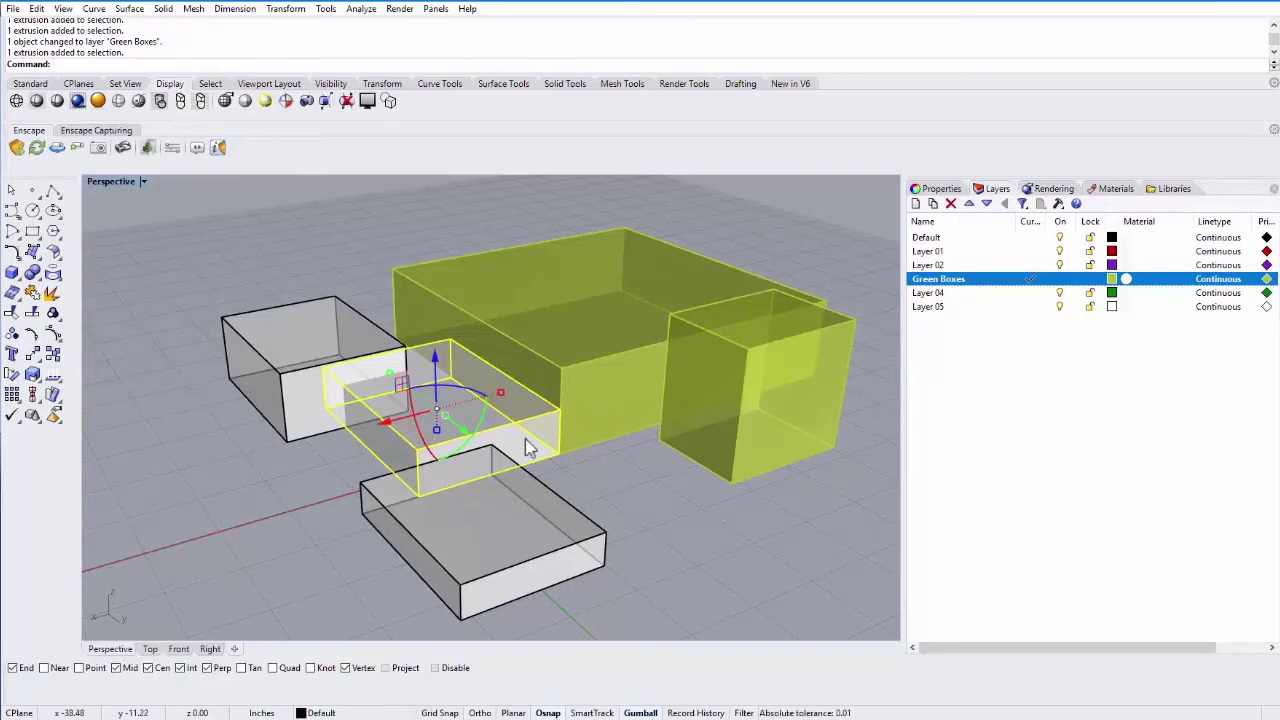
pyautogui.keyDown('shift'); pyautogui.click(527, 510); pyautogui.keyUp('shift')
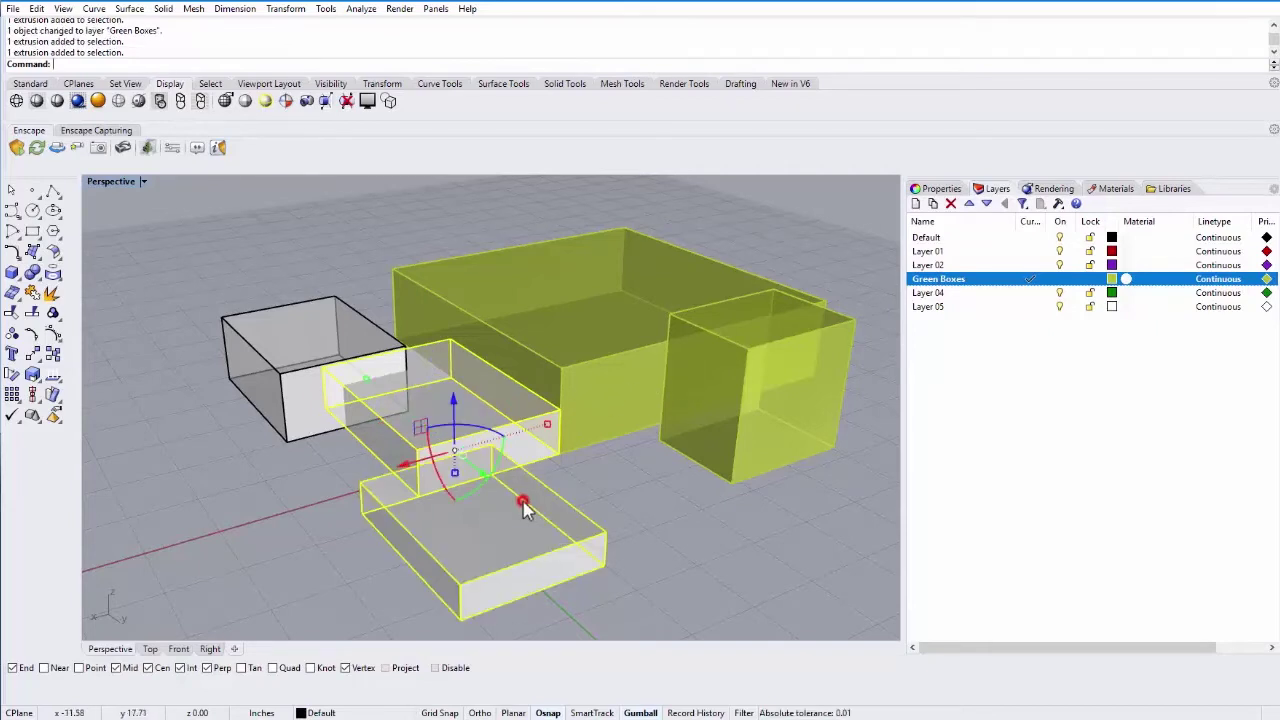
pyautogui.keyDown('ctrl'); pyautogui.click(430, 485); pyautogui.keyUp('ctrl')
pyautogui.click(420, 448)
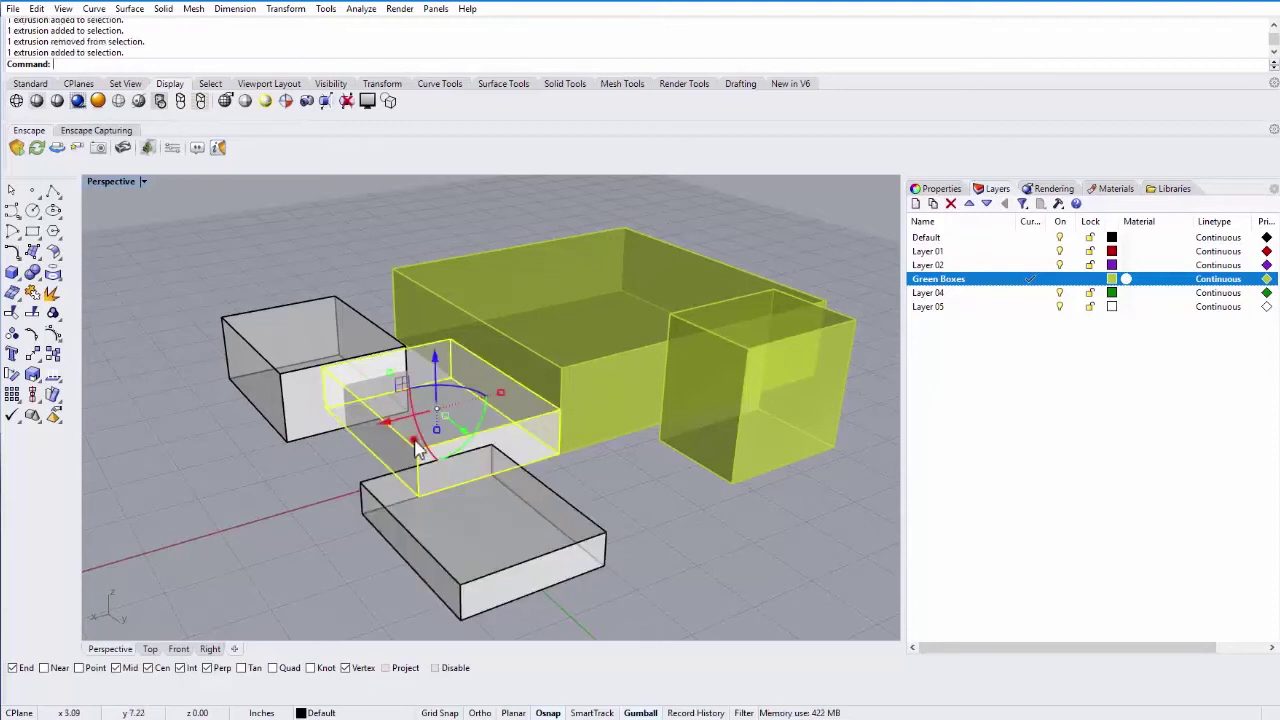
pyautogui.keyDown('shift'); pyautogui.click(444, 532); pyautogui.keyUp('shift')
pyautogui.keyDown('ctrl'); pyautogui.click(421, 530); pyautogui.keyUp('ctrl')
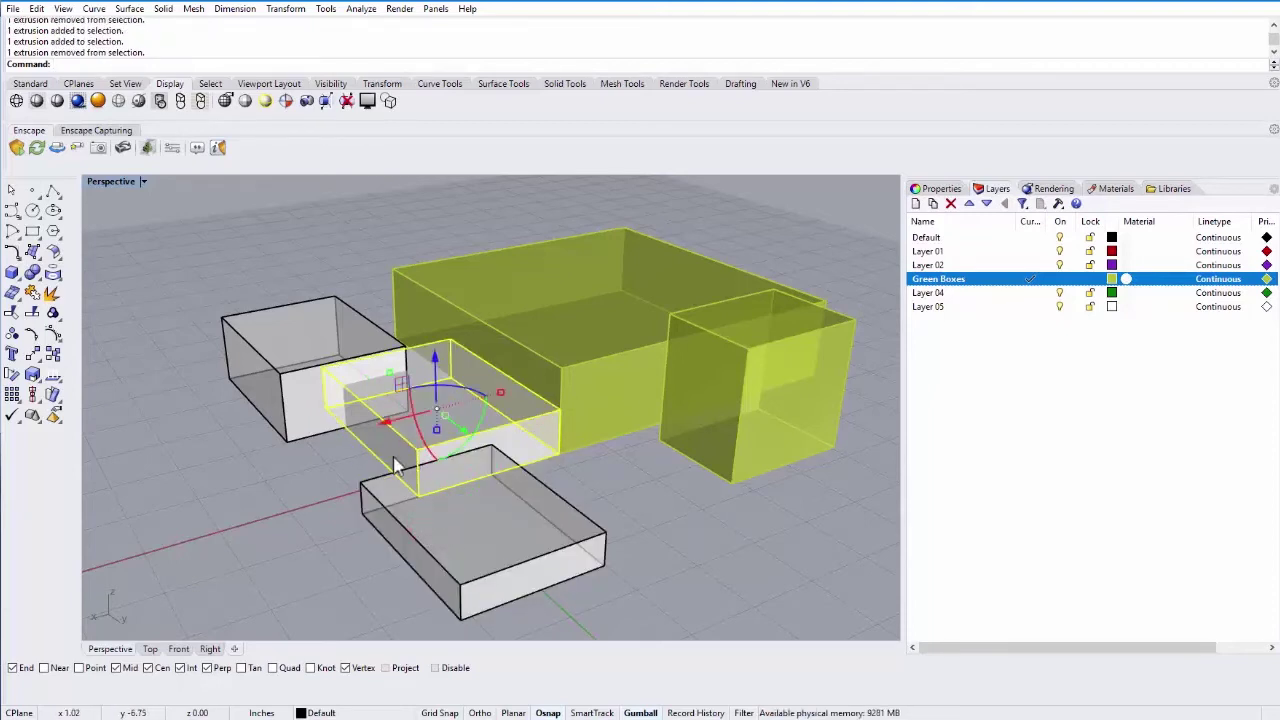
# Move the middle and bottom boxes onto Layer 02, turning them purple.
pyautogui.click(695, 540)
pyautogui.keyDown('shift'); pyautogui.click(440, 394); pyautogui.keyUp('shift')
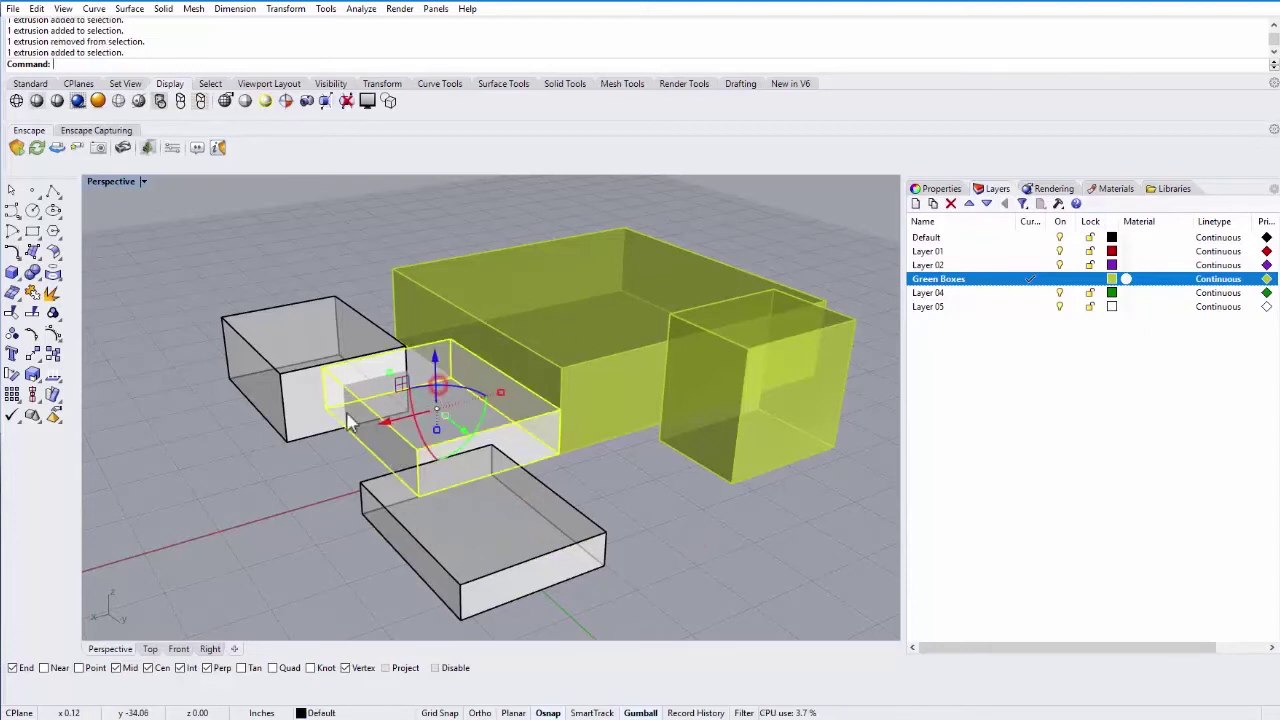
pyautogui.keyDown('shift'); pyautogui.click(455, 524); pyautogui.keyUp('shift')
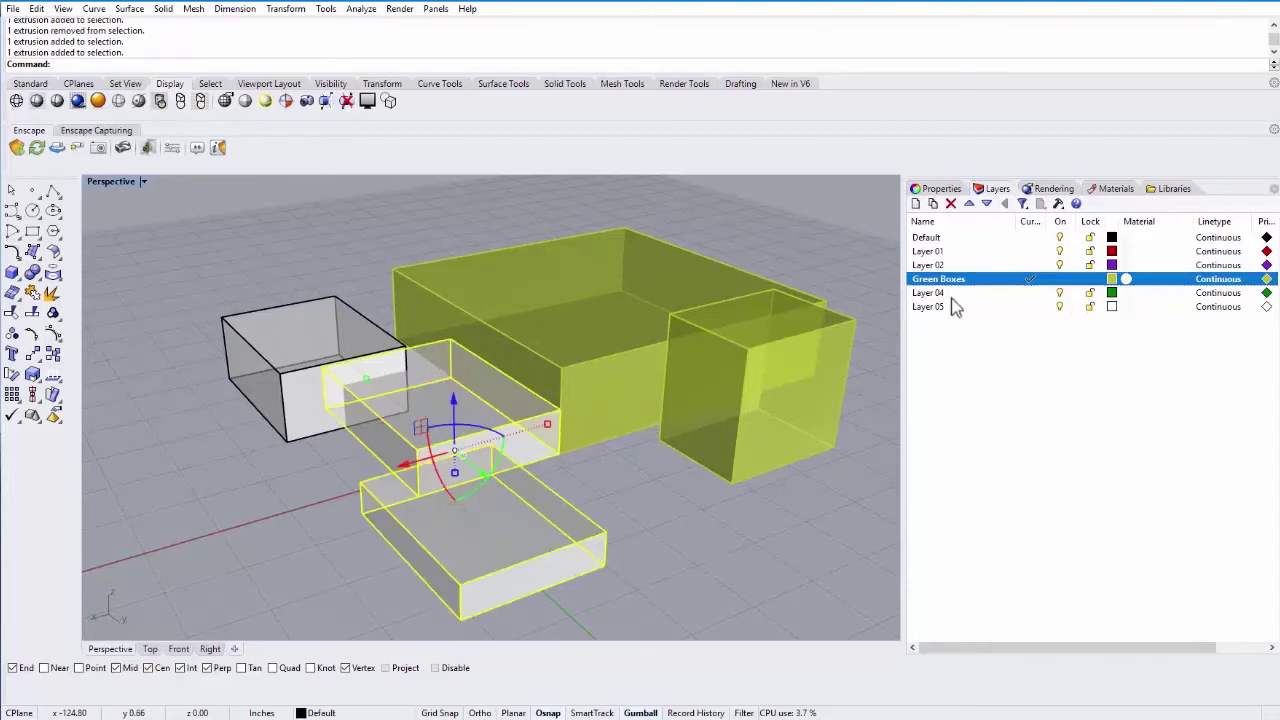
pyautogui.rightClick(943, 265)
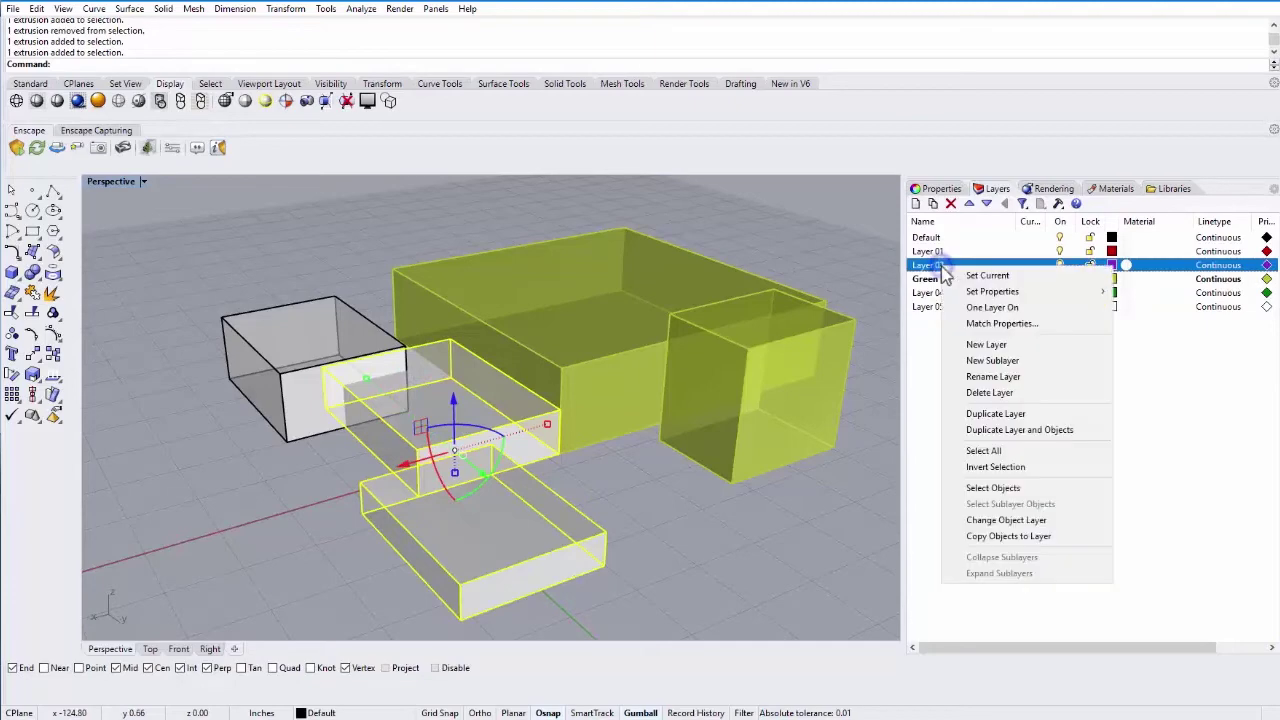
pyautogui.click(998, 522)
pyautogui.click(786, 531)
# Copy the white box on the left onto Layer 01, shown red.
pyautogui.moveTo(343, 400); pyautogui.dragTo(309, 414, button='right')
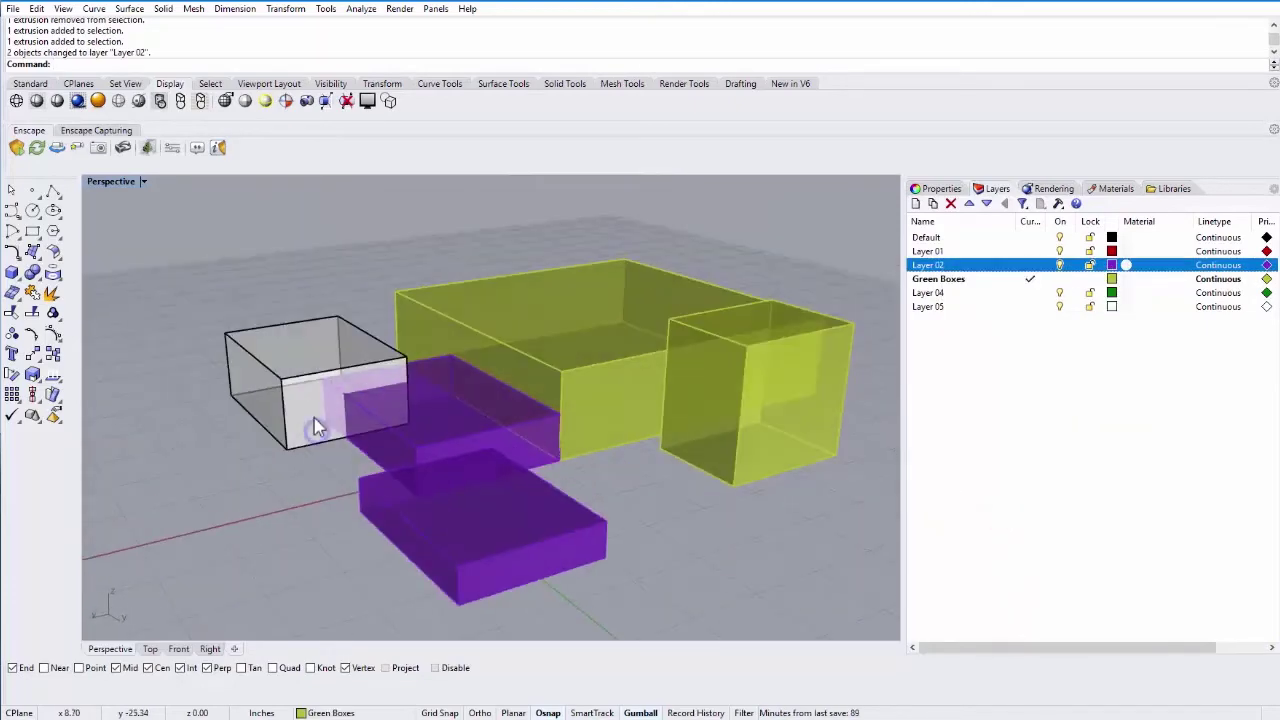
pyautogui.click(282, 358)
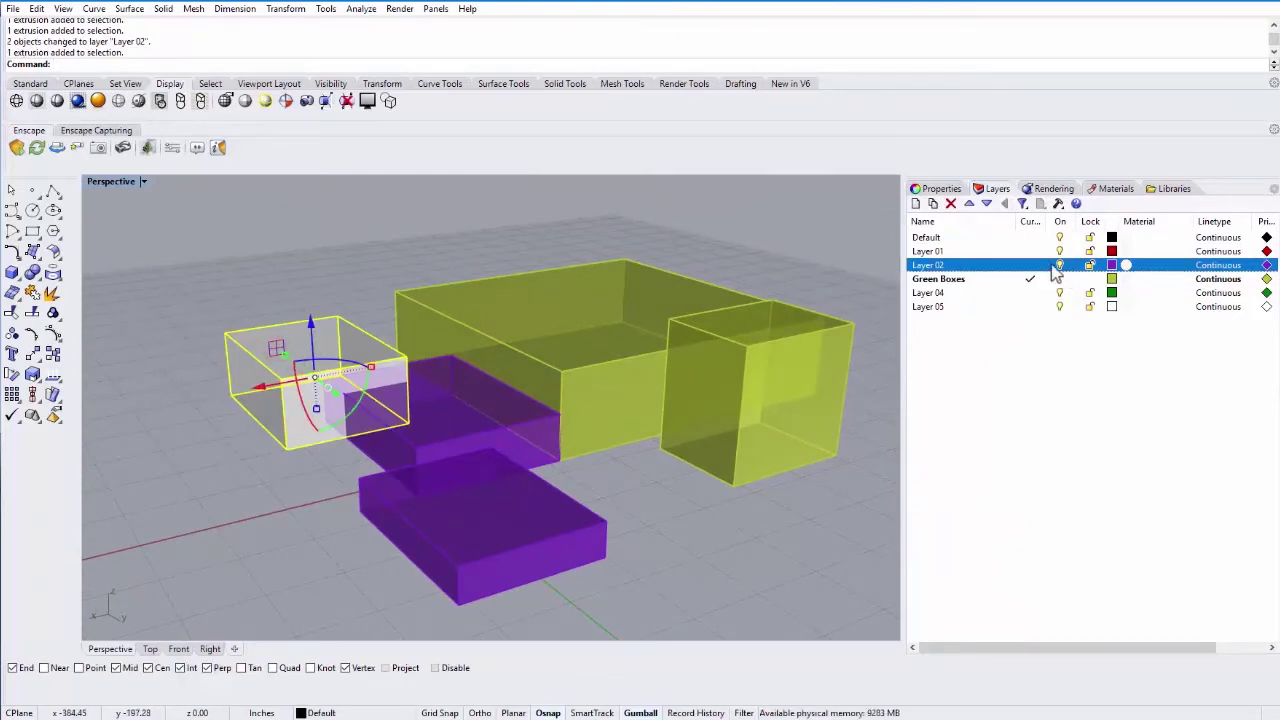
pyautogui.rightClick(947, 253)
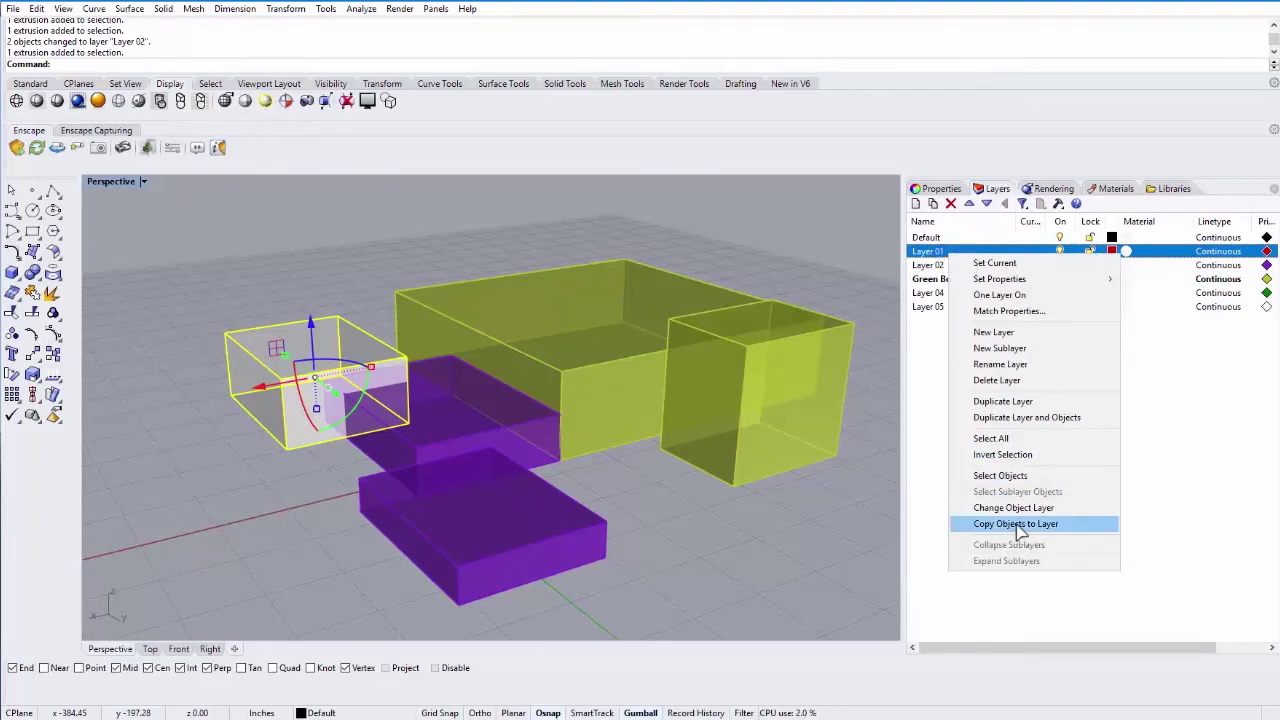
pyautogui.click(1015, 523)
pyautogui.click(366, 262)
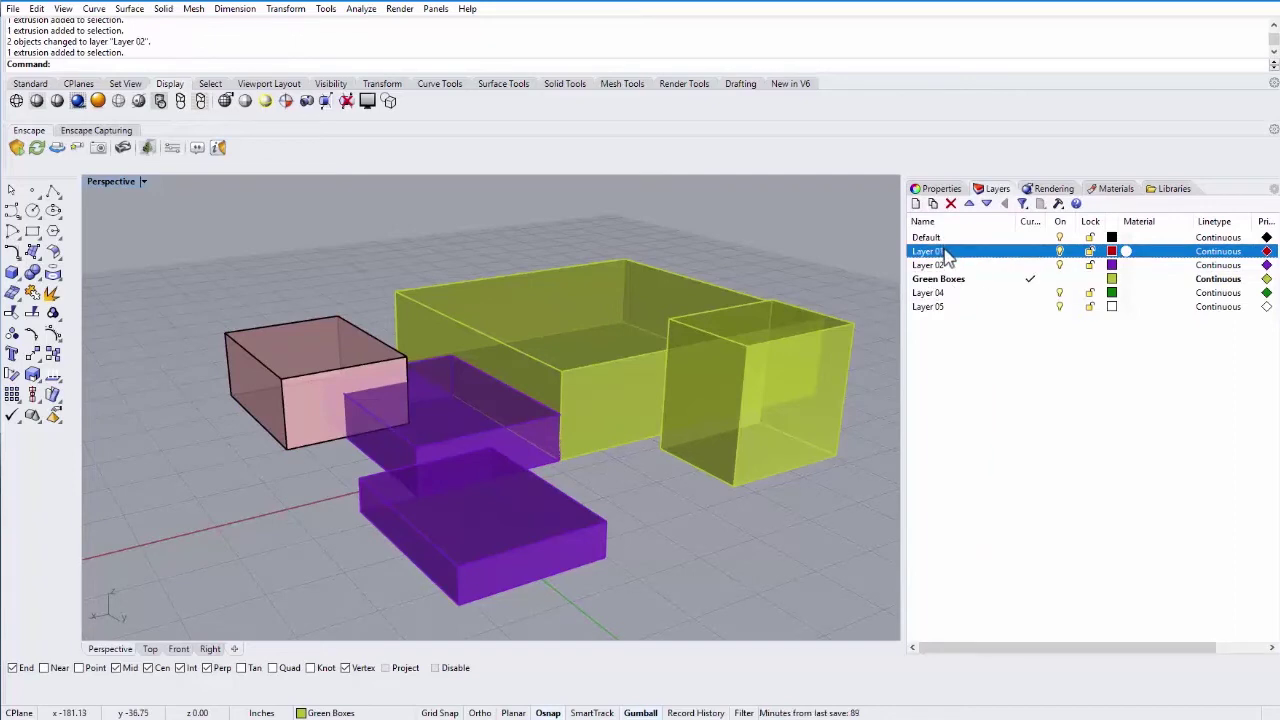
# Turn off visibility for the Default and Layer 01 layers, toggling Layer 05 and Layer 02 too.
pyautogui.click(1060, 239)
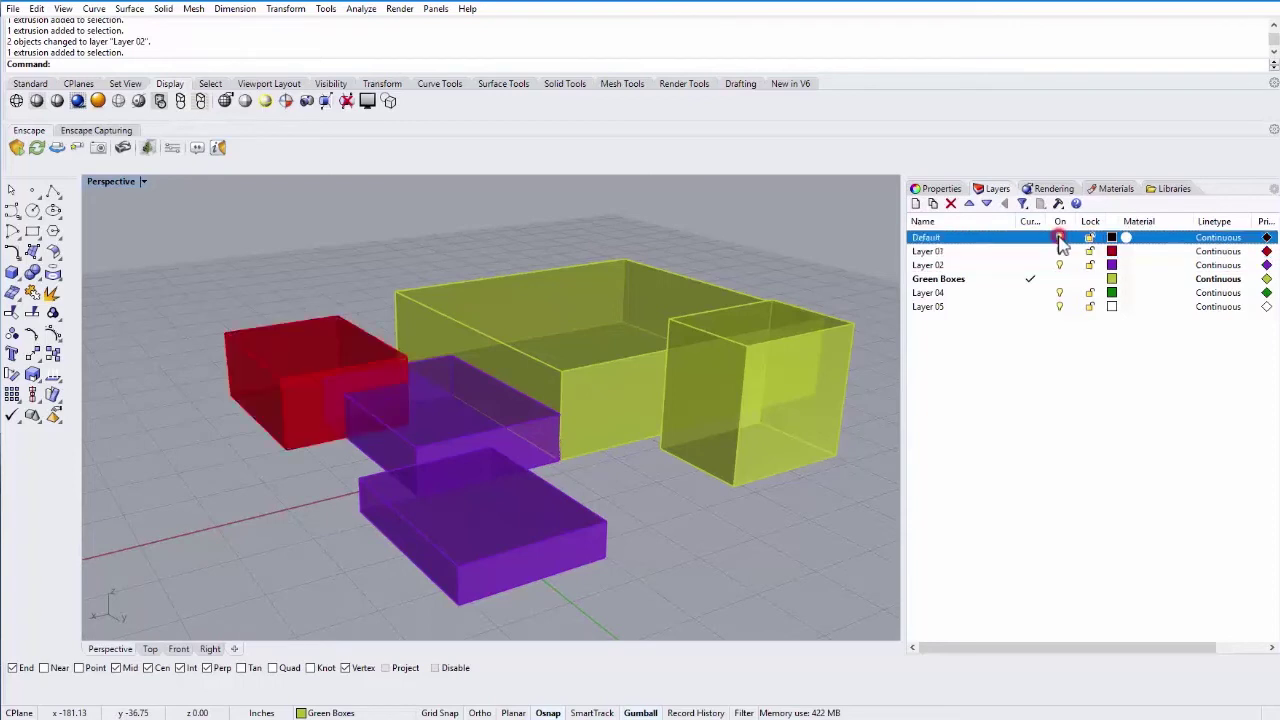
pyautogui.click(1060, 251)
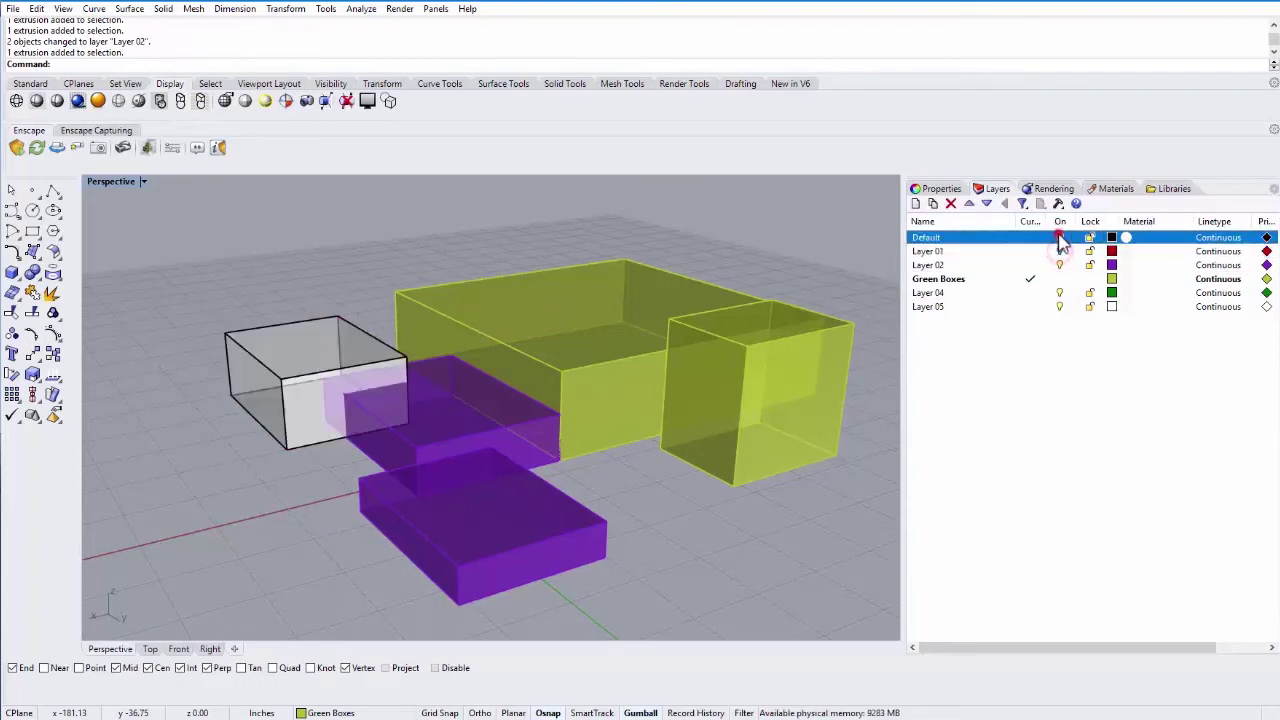
pyautogui.click(1060, 306)
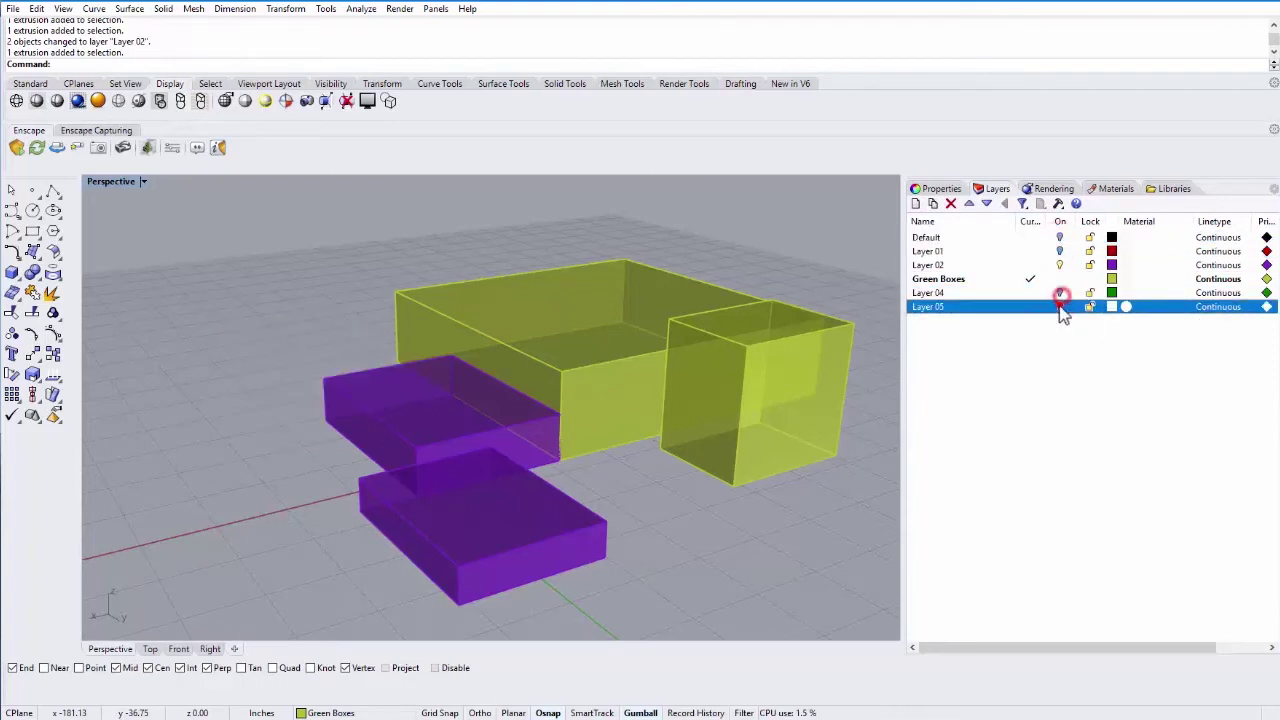
pyautogui.click(1060, 265)
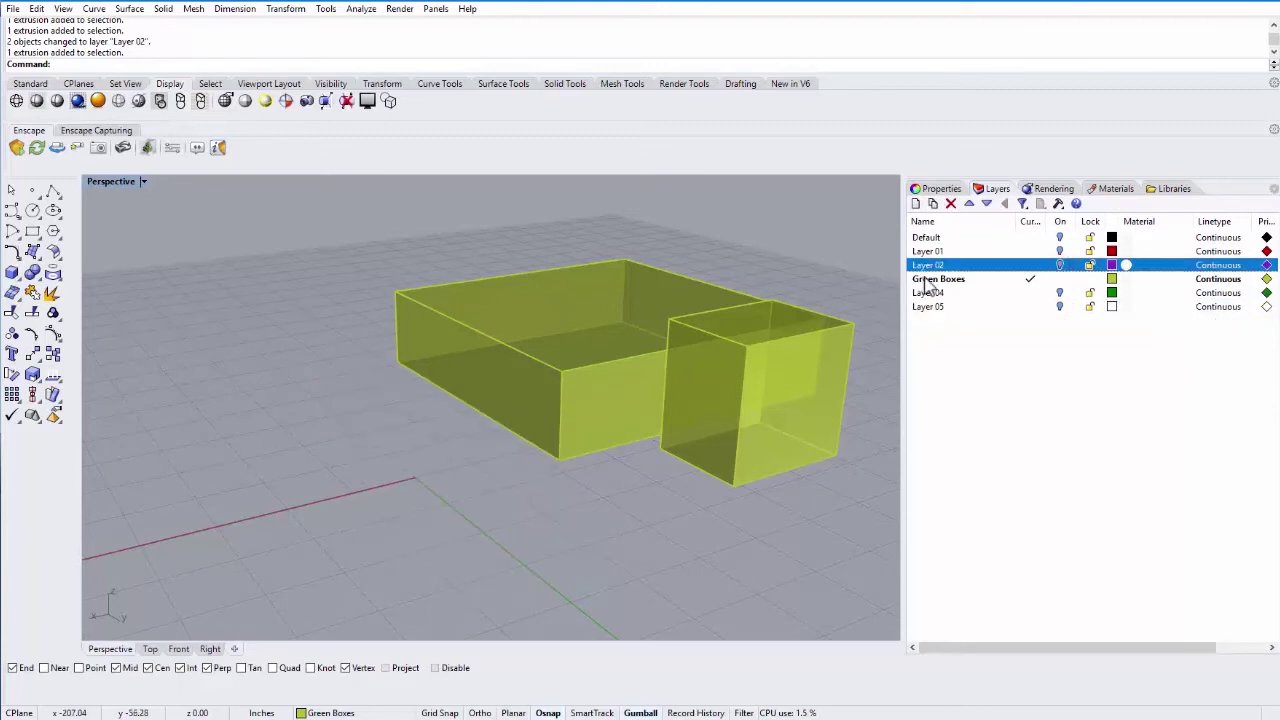
# Make Layer 02 current and lock Green Boxes, confirming only purple boxes are selectable.
pyautogui.click(1042, 265)
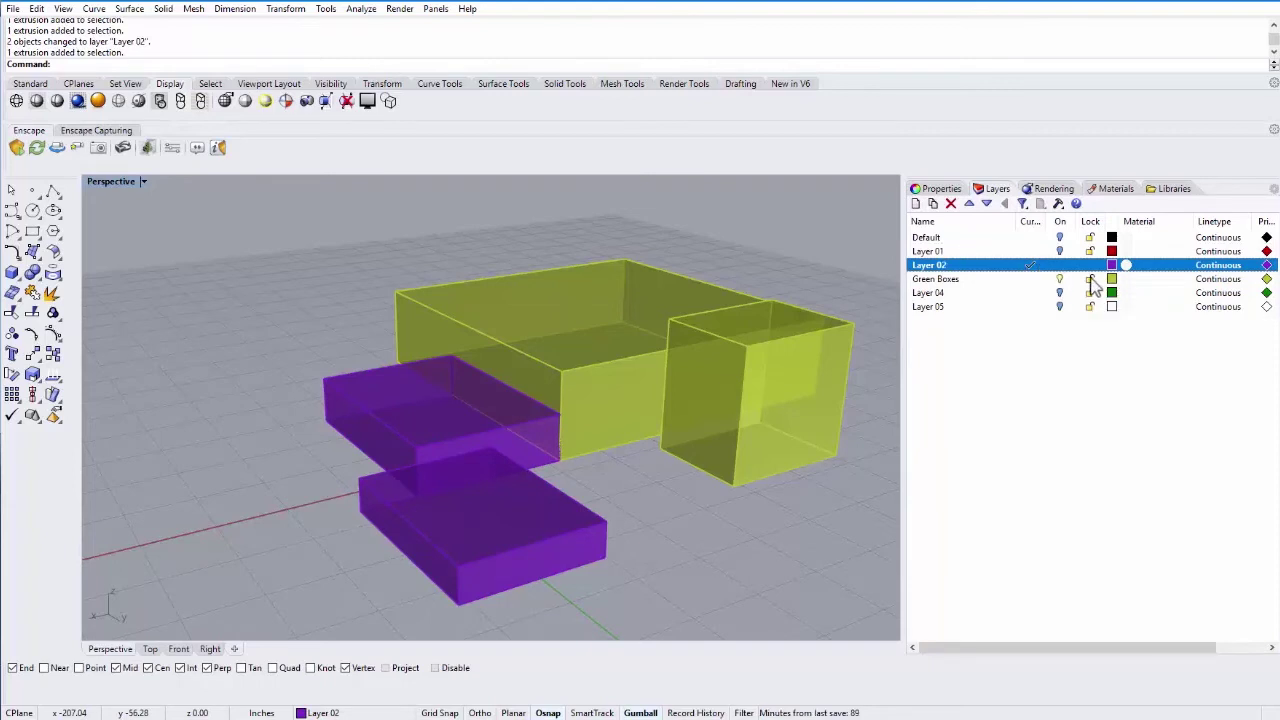
pyautogui.click(1090, 279)
pyautogui.click(687, 361)
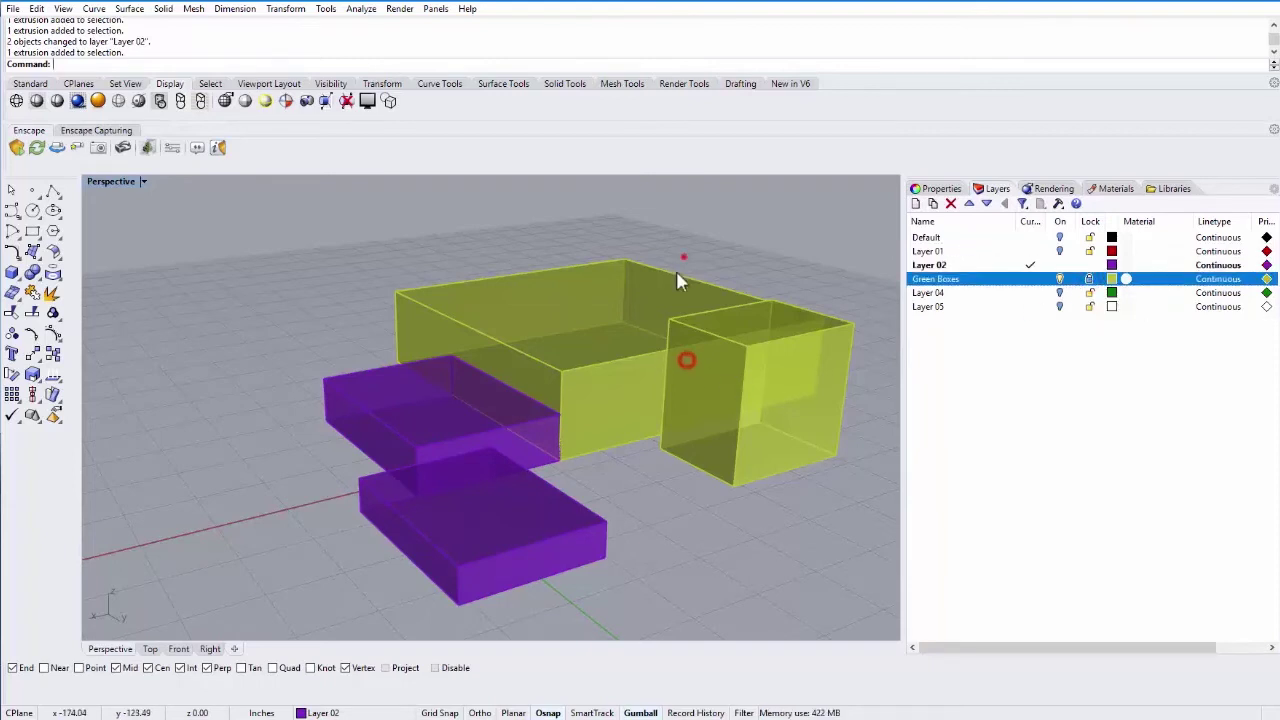
pyautogui.click(490, 415)
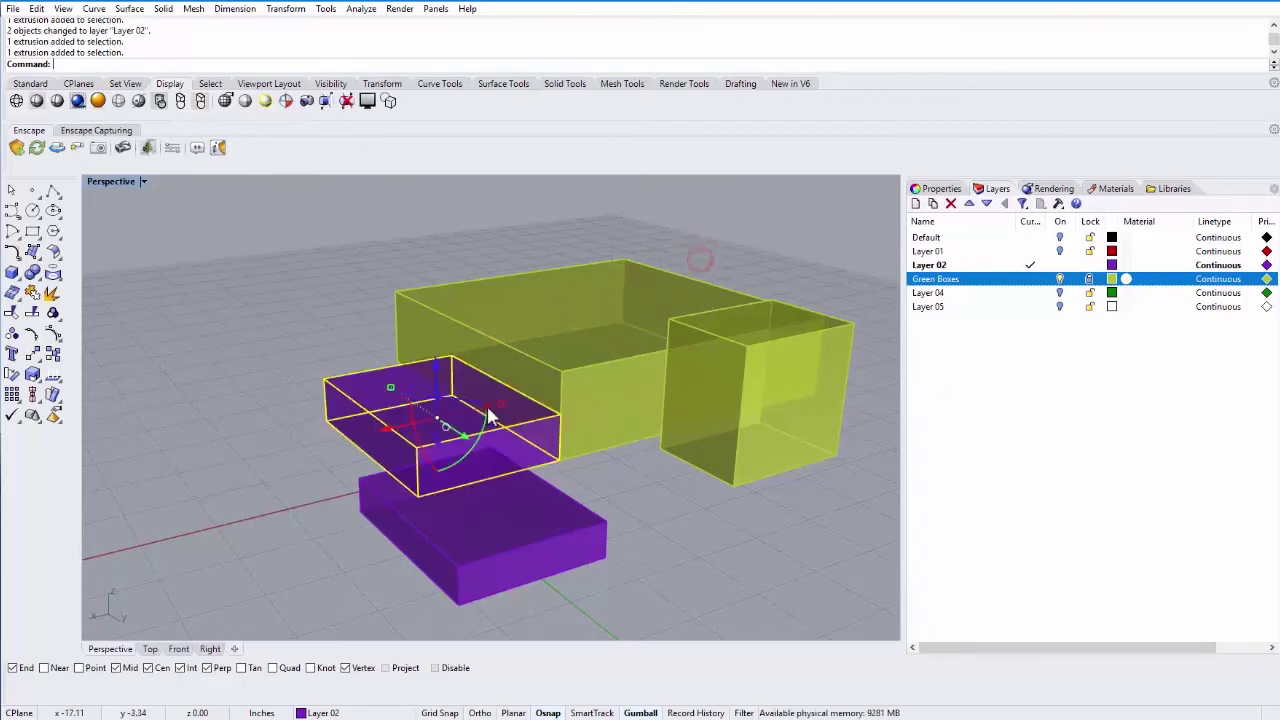
pyautogui.click(380, 482)
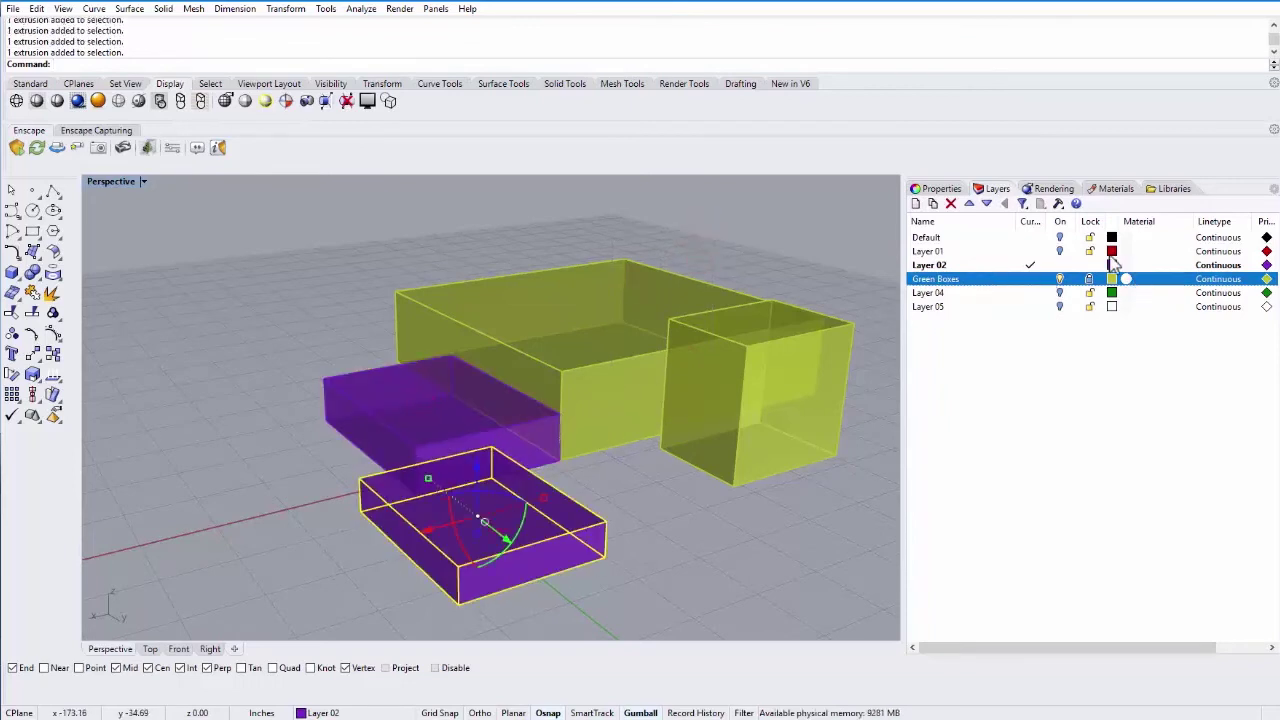
pyautogui.click(671, 490)
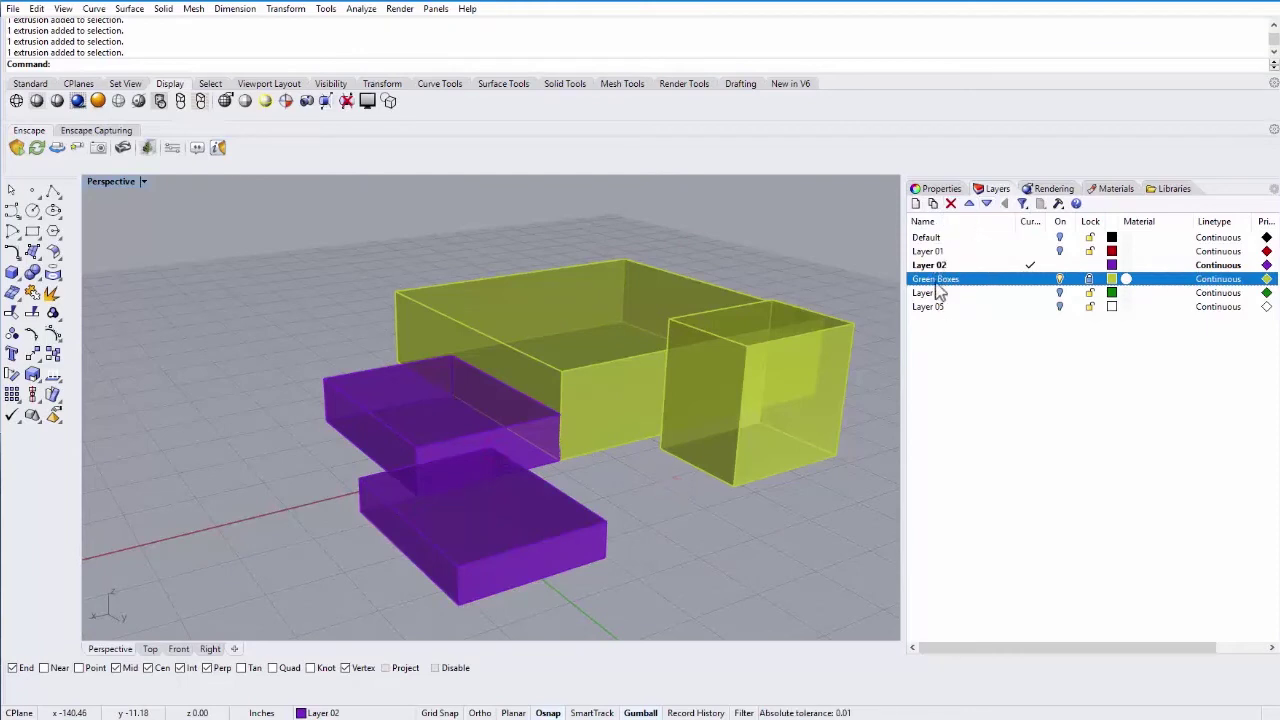
# Reorder Green Boxes to sit between Layer 01 and Layer 02, then add sublayer Layer 06 under it.
pyautogui.click(986, 204)
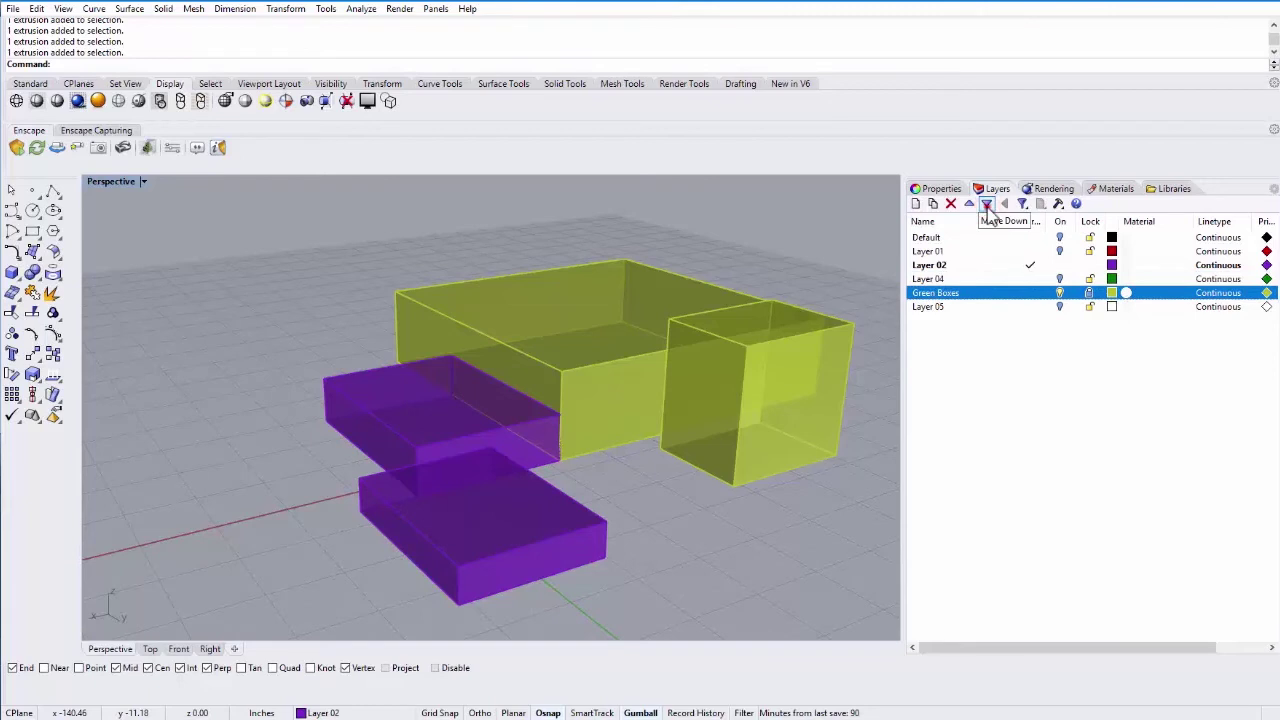
pyautogui.click(986, 207)
pyautogui.click(940, 306)
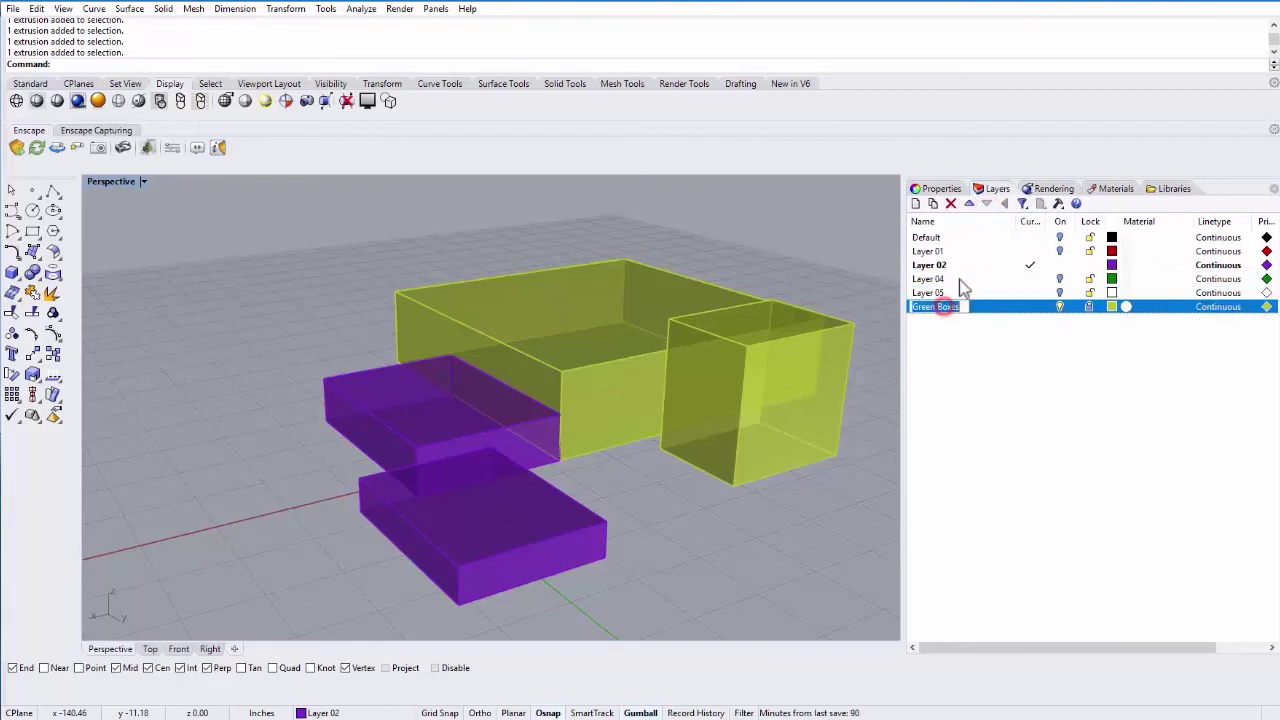
pyautogui.click(970, 204)
pyautogui.click(970, 204)
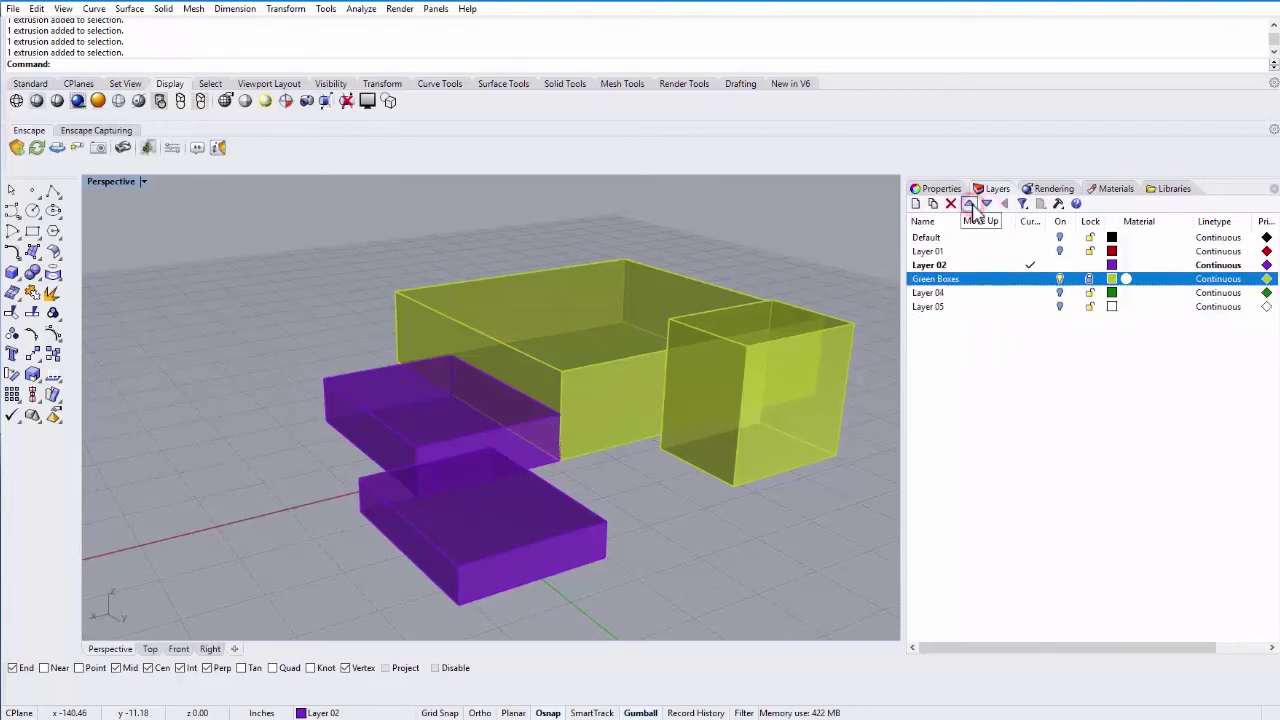
pyautogui.click(970, 204)
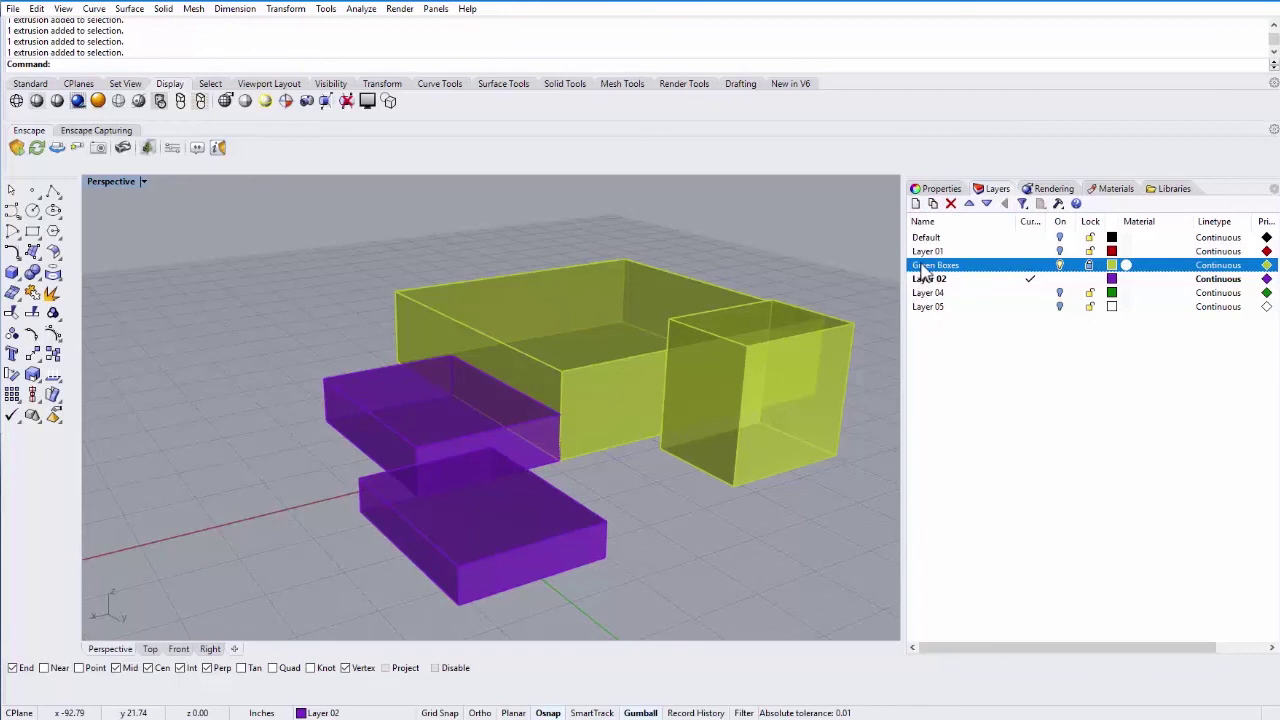
pyautogui.click(933, 205)
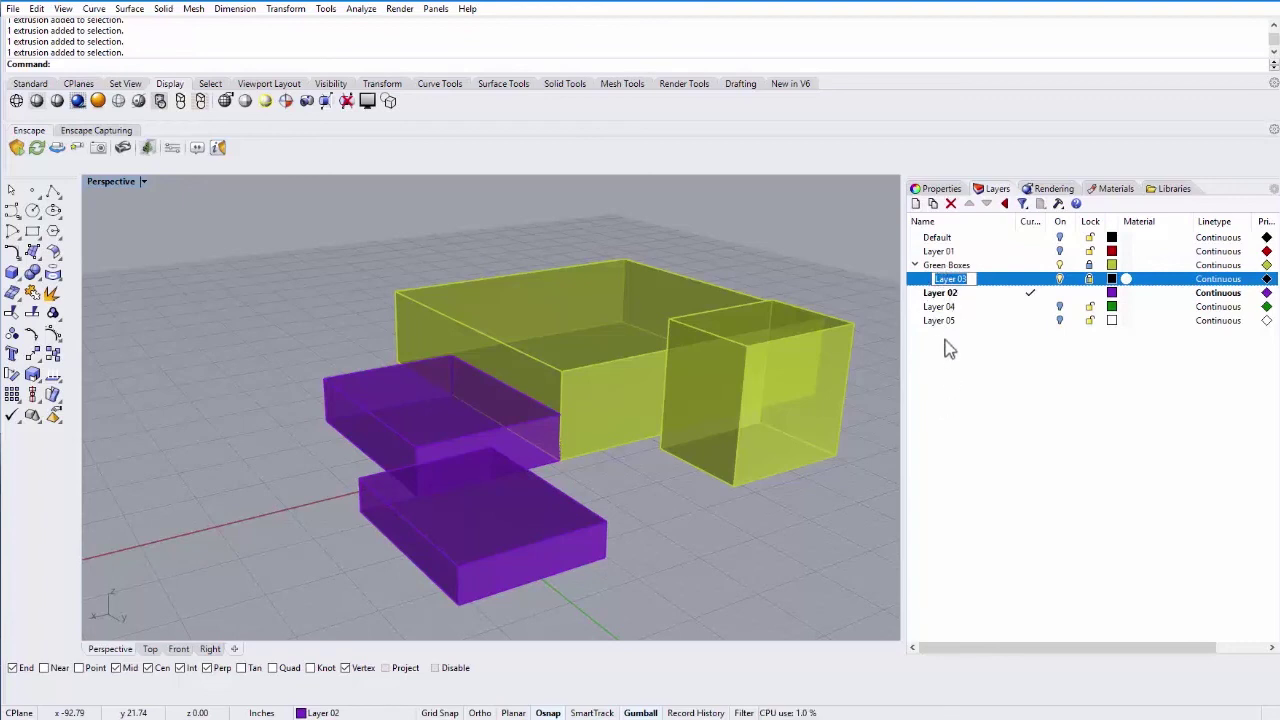
# Nest a further sublayer, Layer 07, under Layer 06 and switch Green Boxes off.
pyautogui.click(932, 203)
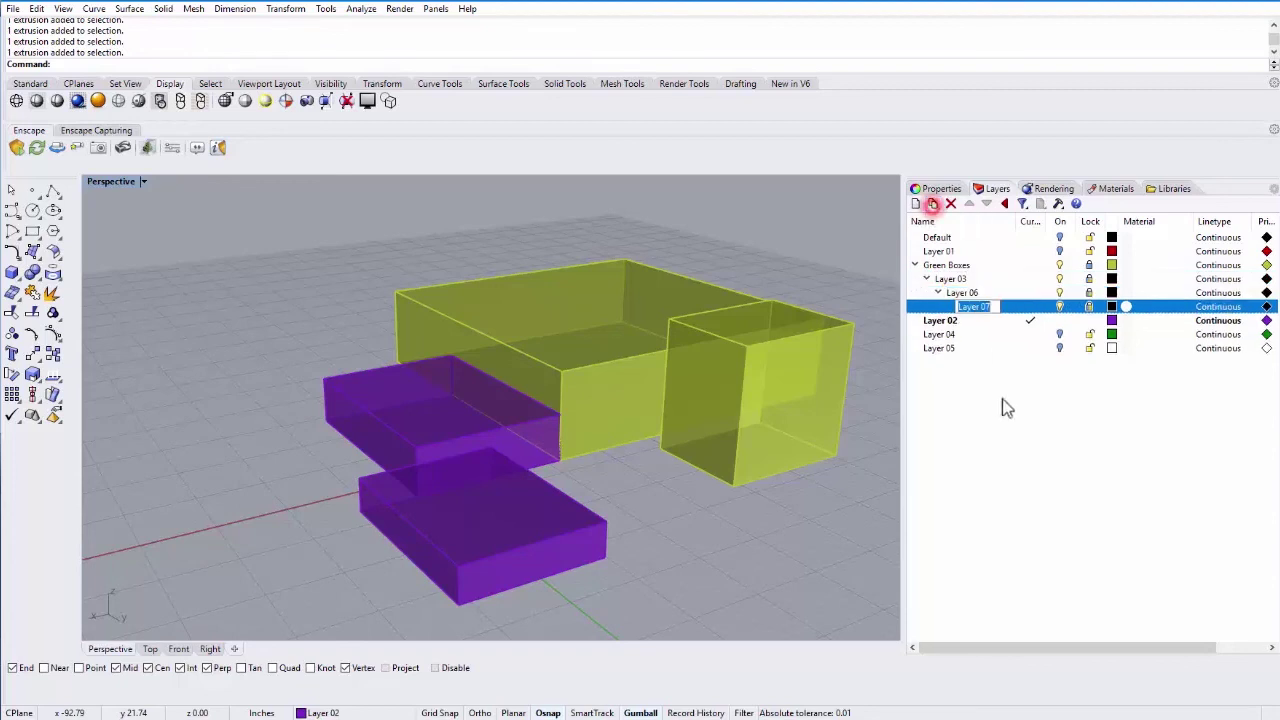
pyautogui.click(1060, 265)
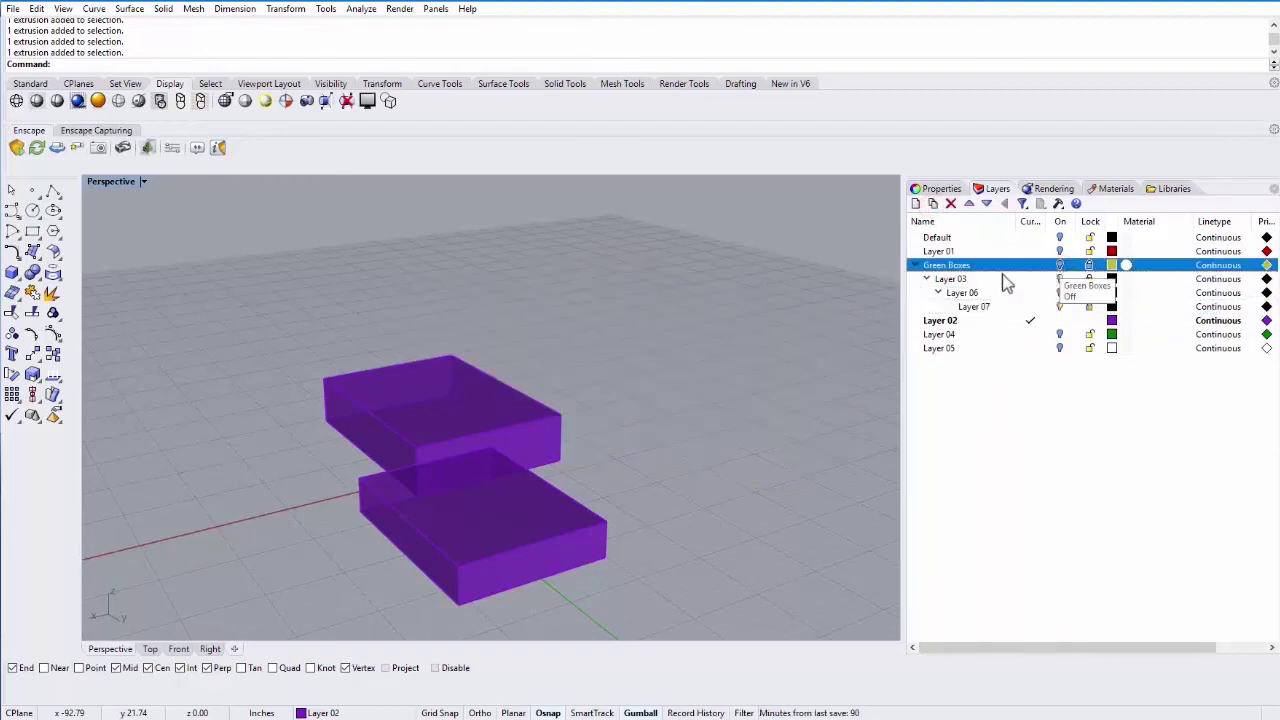